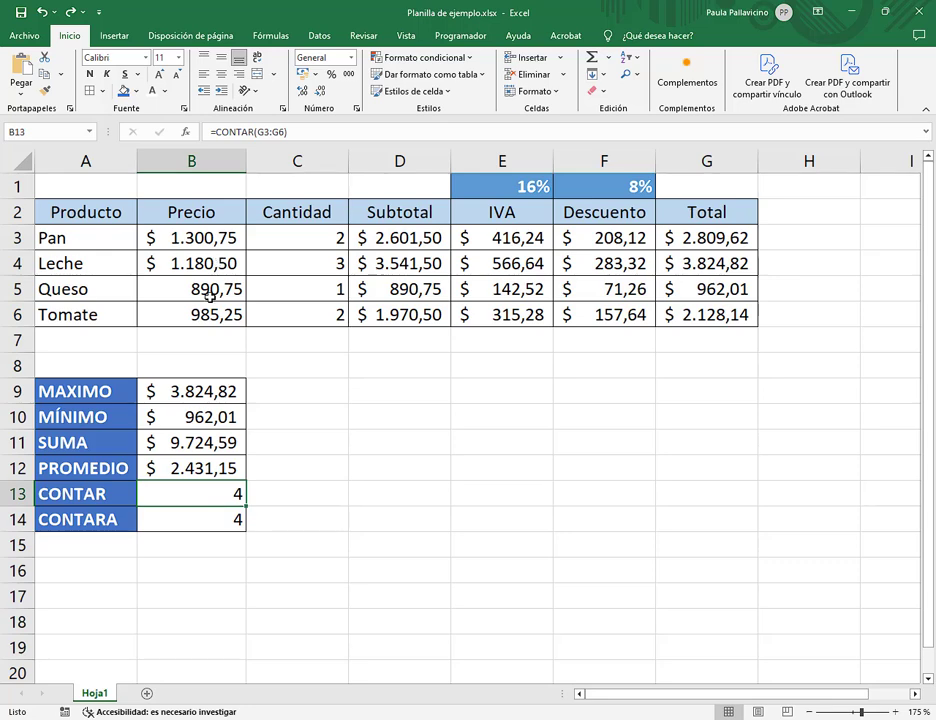
Apply the peso-sign ($) accounting number format to the Queso and Tomate prices in B5:B6
{"action": "left_click_drag", "start_coordinate": [210, 288], "coordinate": [207, 312]}
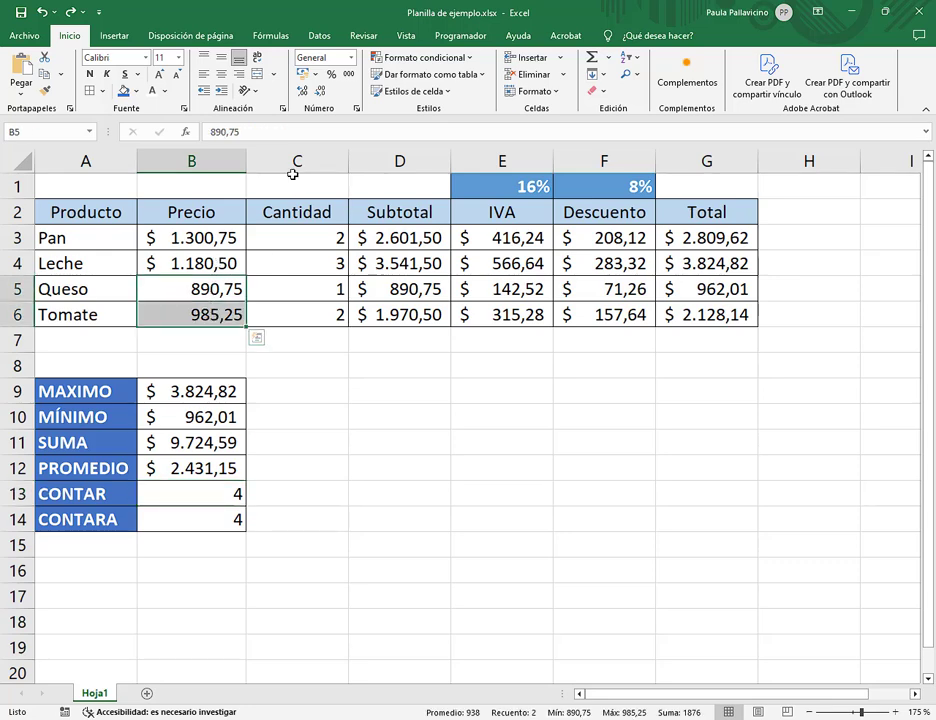
{"action": "left_click", "coordinate": [313, 77]}
{"action": "left_click", "coordinate": [330, 93]}
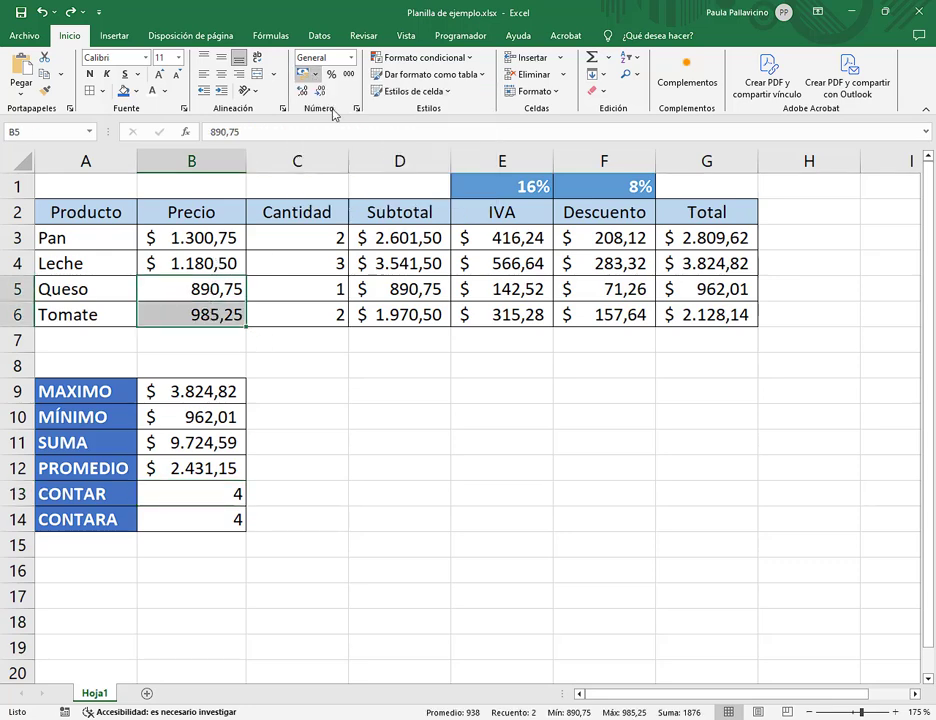
{"action": "left_click", "coordinate": [240, 254]}
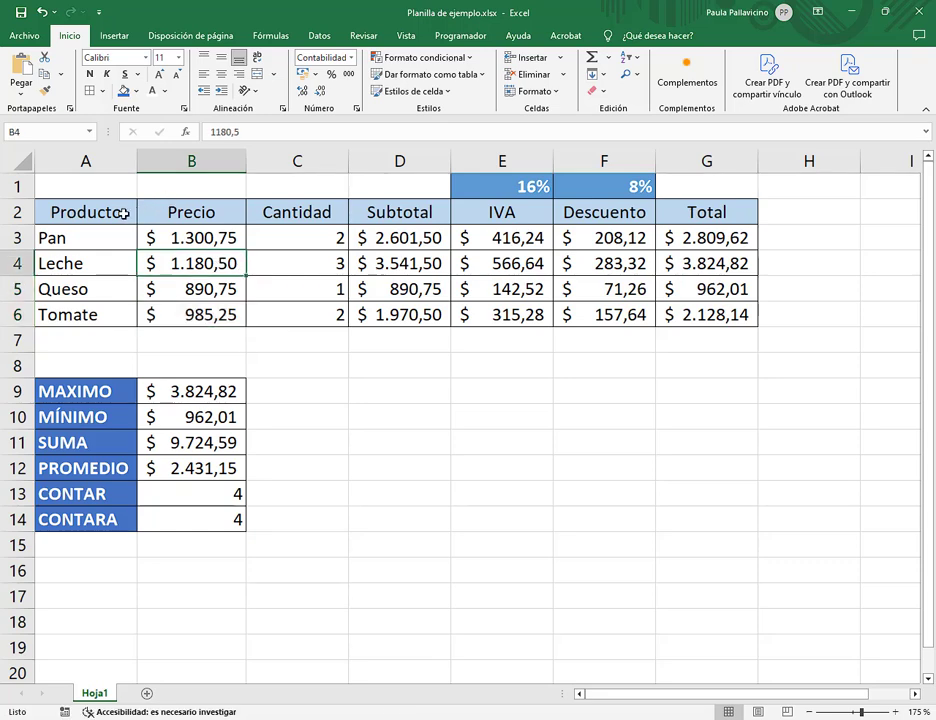
Select the product and price data in A2:B6 and open the full Insert Chart dialog for it
{"action": "left_click_drag", "start_coordinate": [86, 212], "coordinate": [157, 314]}
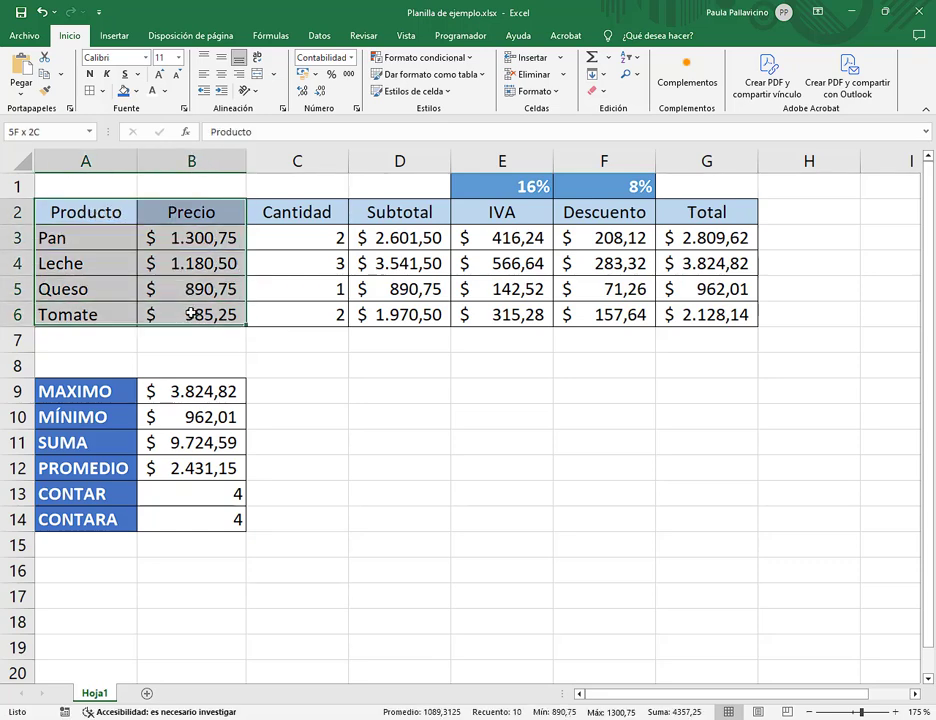
{"action": "left_click", "coordinate": [105, 212]}
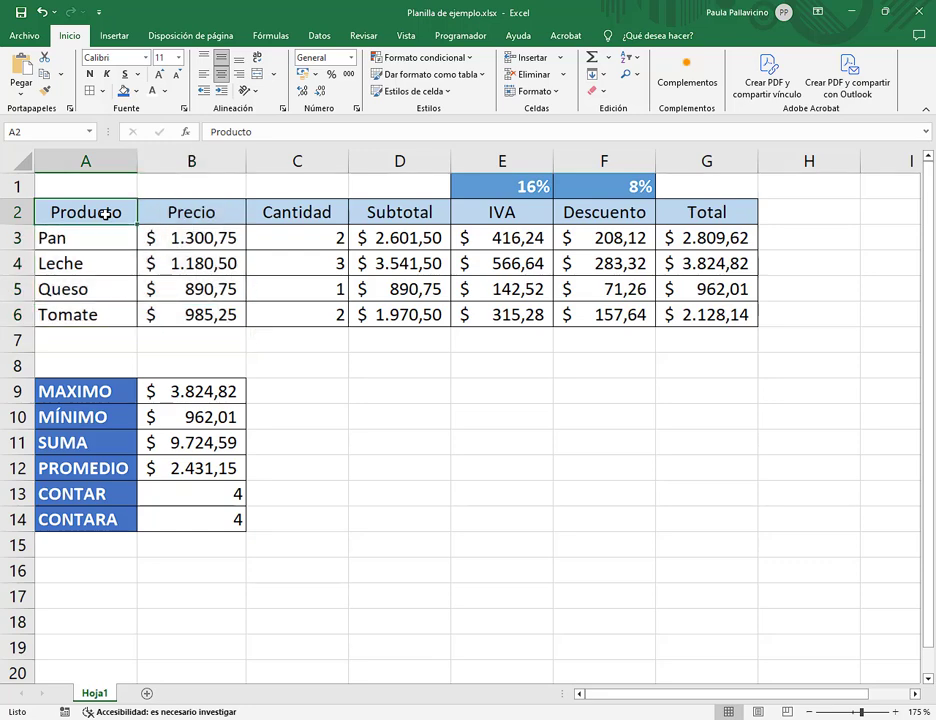
{"action": "left_click", "coordinate": [101, 240]}
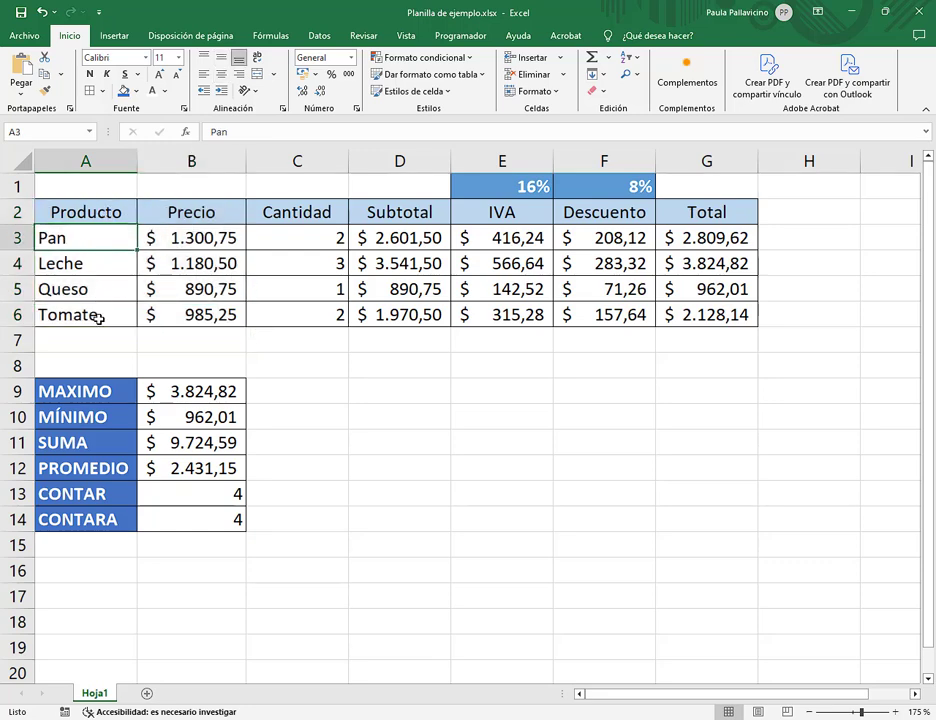
{"action": "left_click_drag", "start_coordinate": [95, 215], "coordinate": [182, 315]}
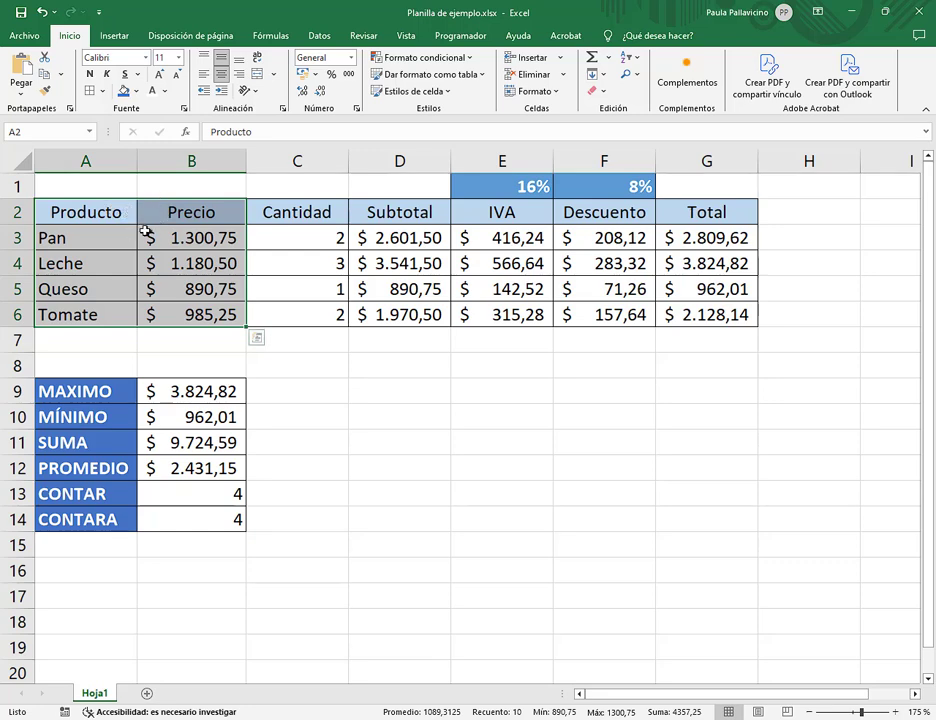
{"action": "left_click", "coordinate": [119, 33]}
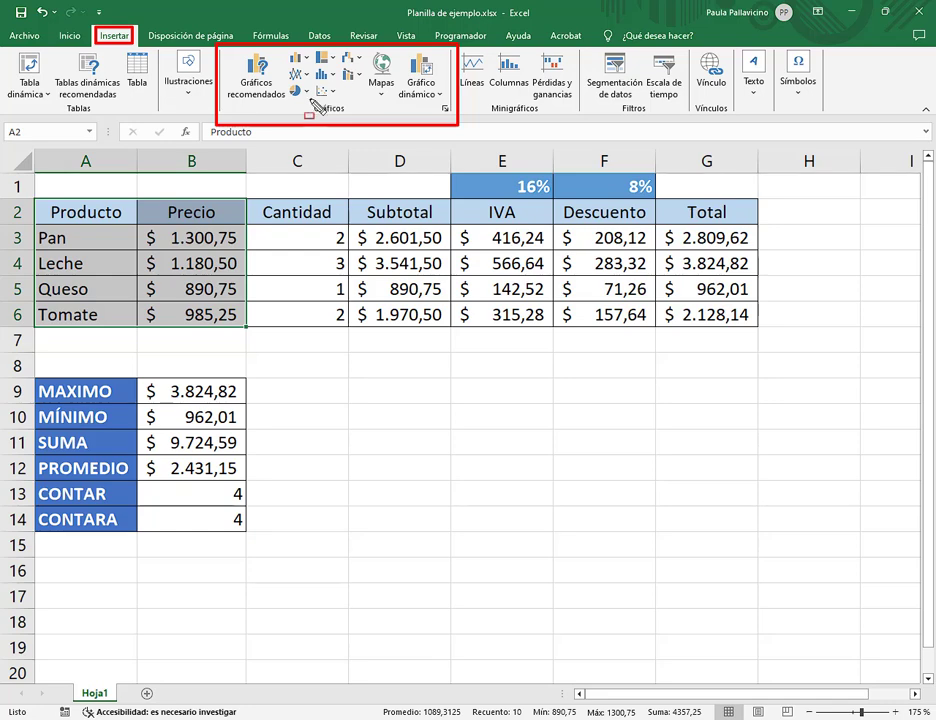
{"action": "left_click", "coordinate": [445, 110]}
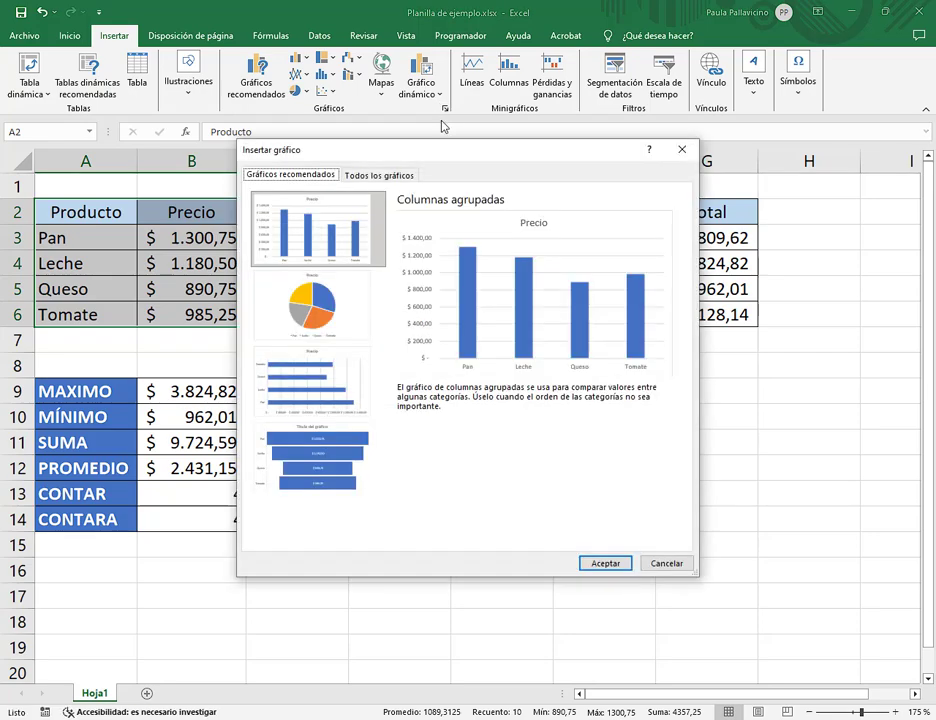
{"action": "left_click_drag", "start_coordinate": [436, 156], "coordinate": [464, 124]}
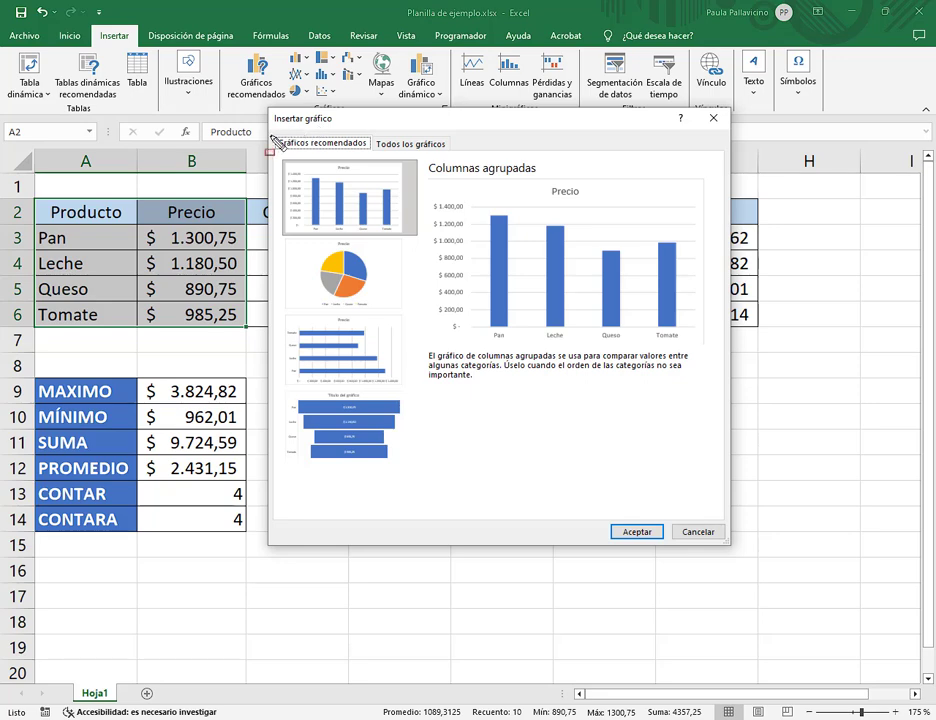
Review the recommended charts for the data and the full list of available chart types
{"action": "left_click_drag", "start_coordinate": [273, 133], "coordinate": [371, 156]}
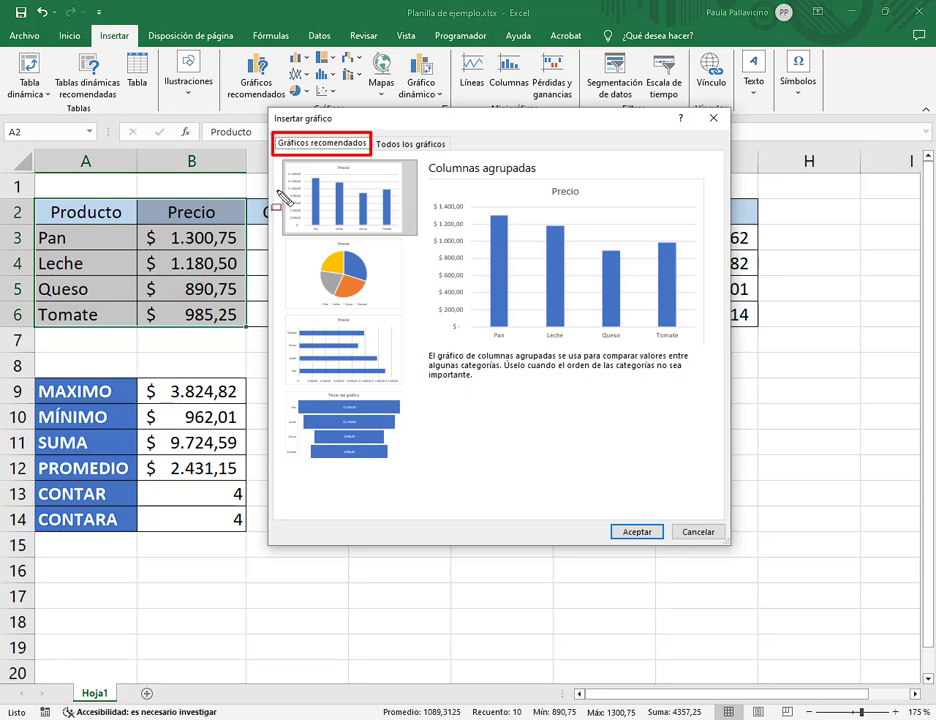
{"action": "left_click_drag", "start_coordinate": [272, 150], "coordinate": [425, 503]}
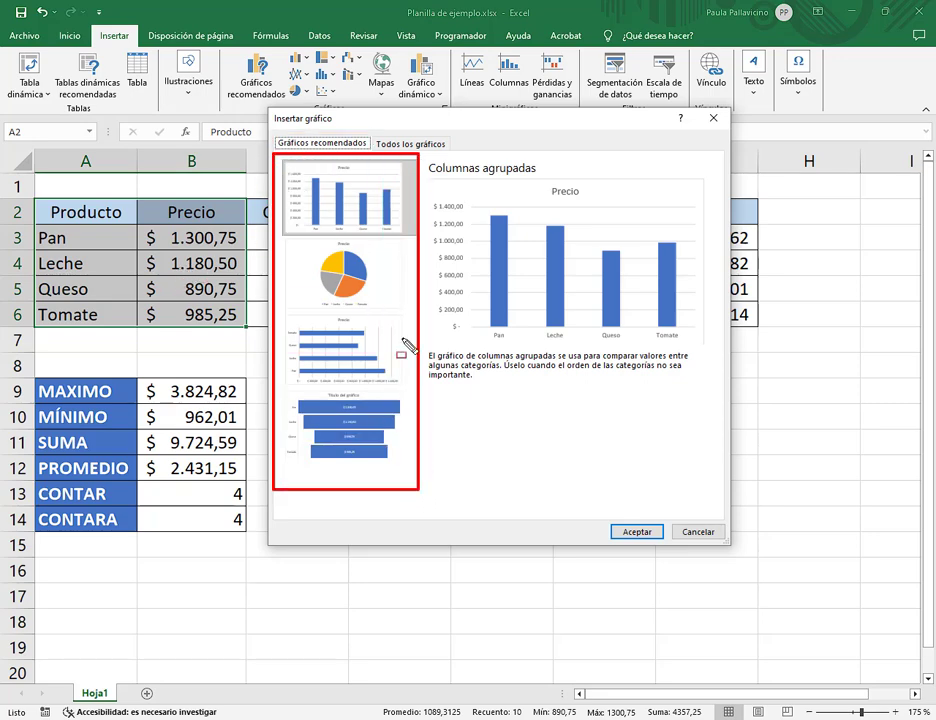
{"action": "key", "text": "Escape"}
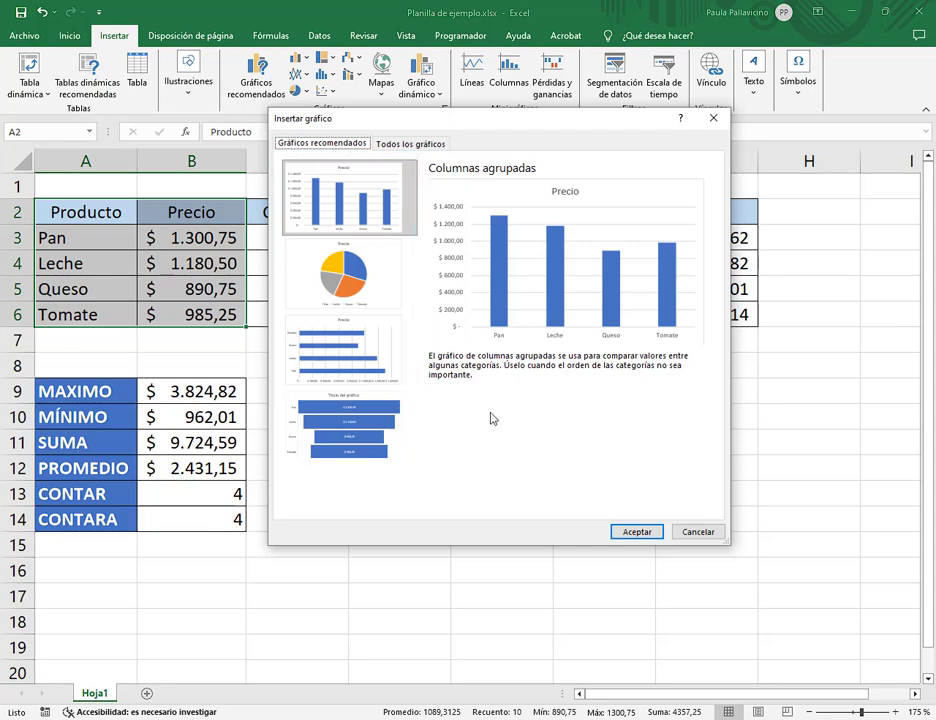
{"action": "left_click", "coordinate": [428, 148]}
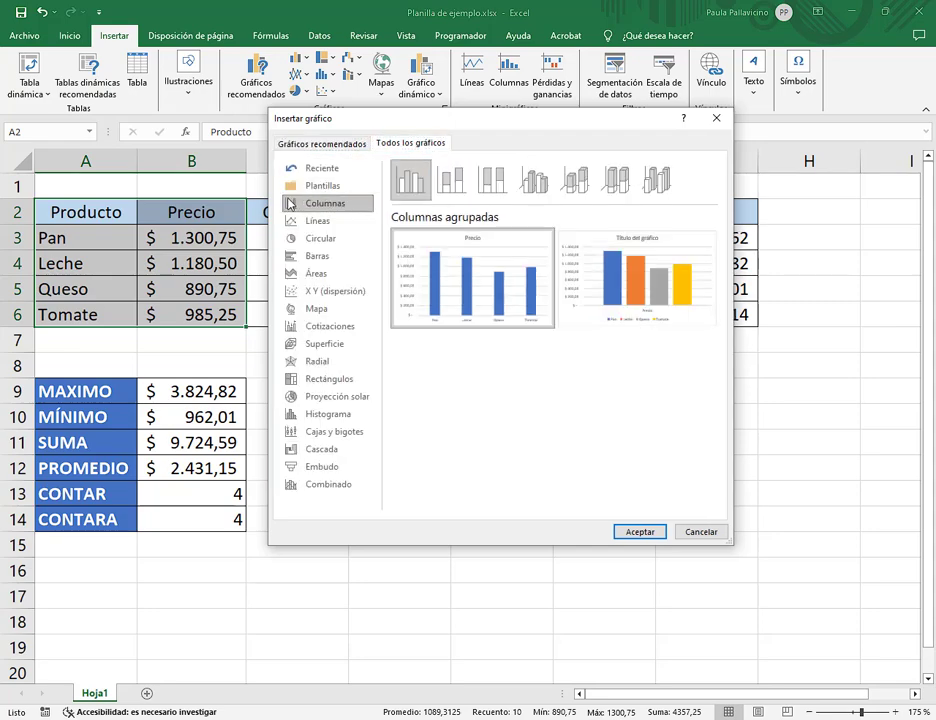
{"action": "left_click_drag", "start_coordinate": [277, 194], "coordinate": [379, 498]}
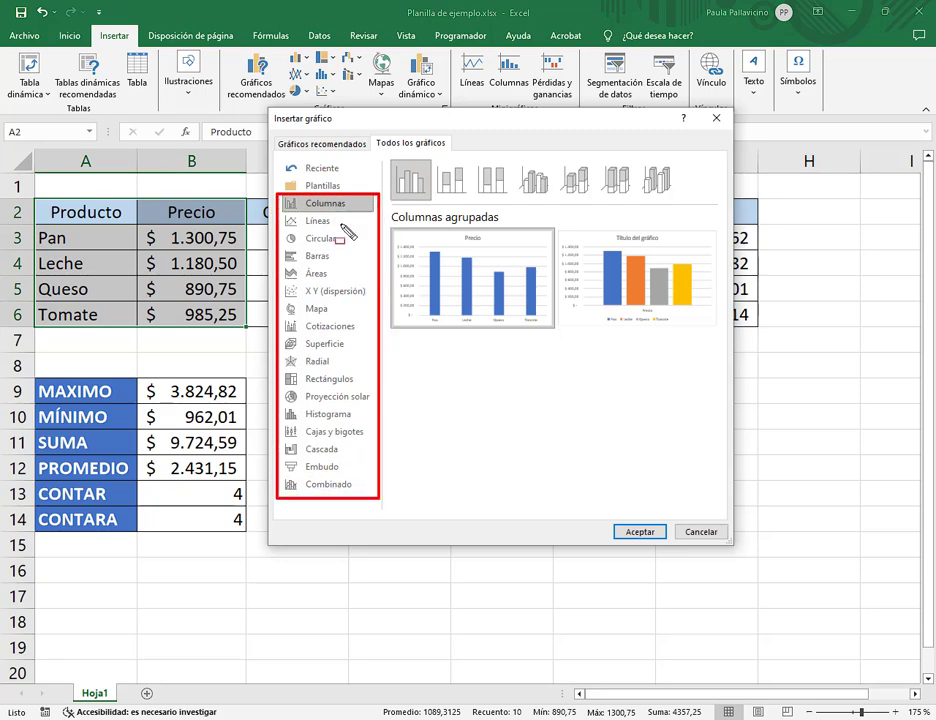
{"action": "key", "text": "Escape"}
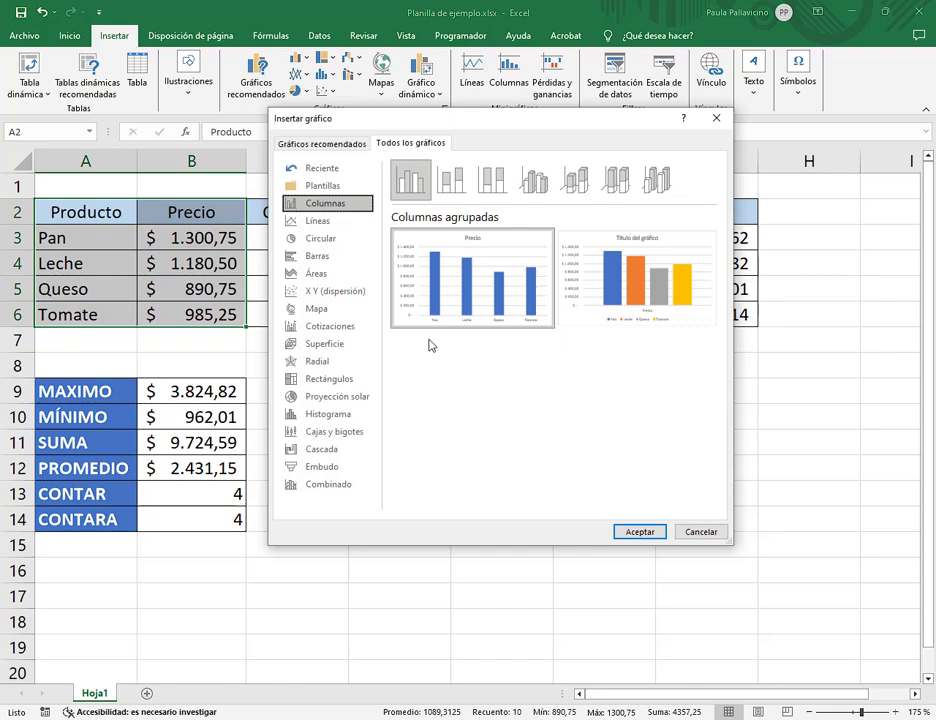
Compare the Circular and Barras chart categories, previewing the clustered bar variant with one colour per product
{"action": "key", "text": "ctrl+alt+d"}
{"action": "left_click_drag", "start_coordinate": [279, 193], "coordinate": [358, 216]}
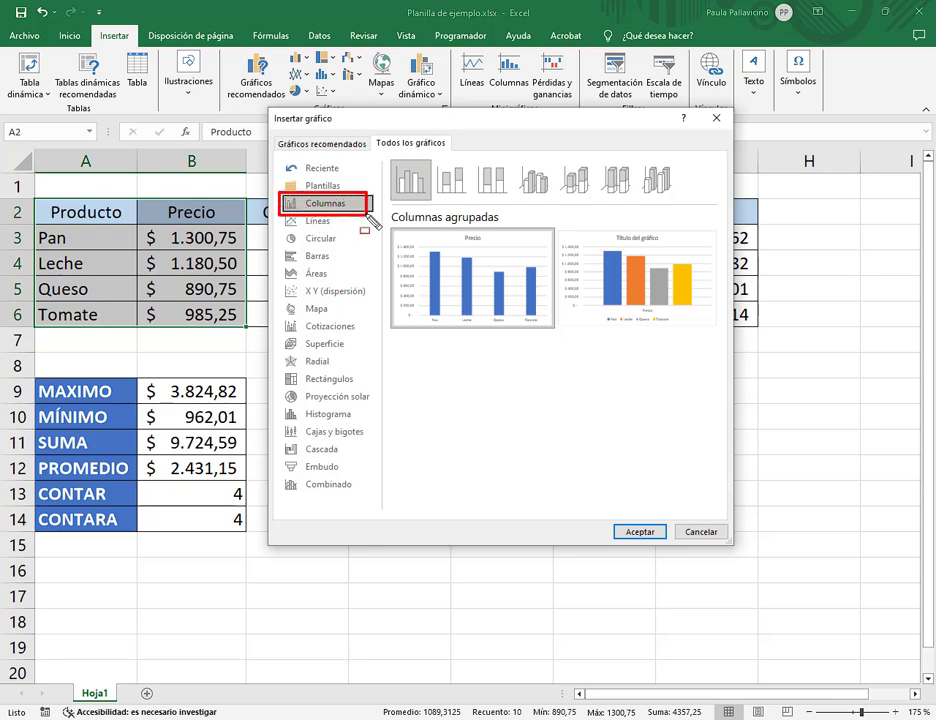
{"action": "left_click_drag", "start_coordinate": [281, 229], "coordinate": [344, 245]}
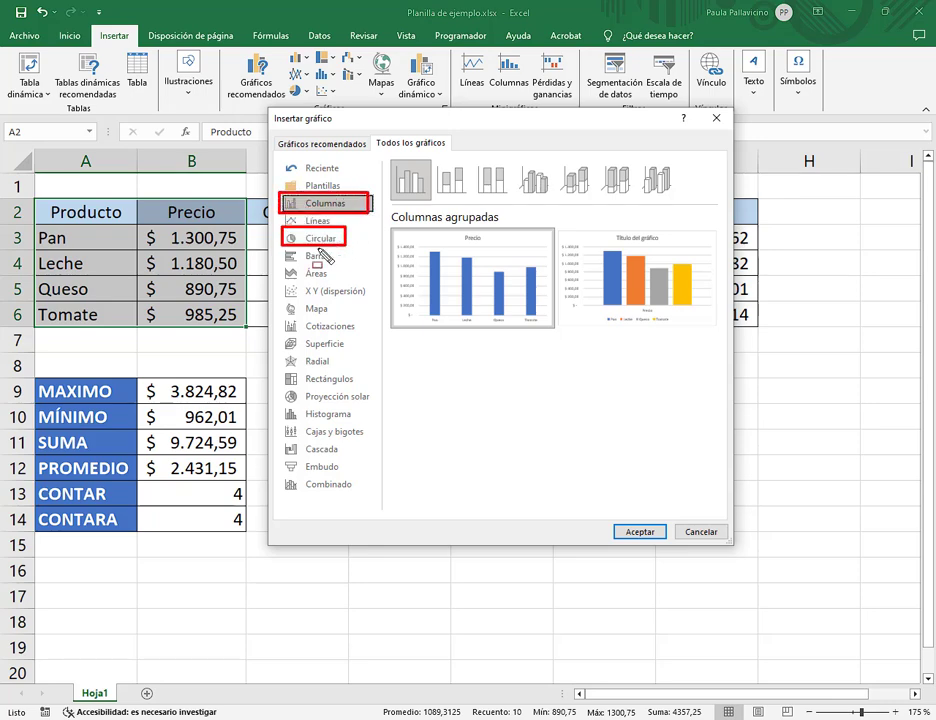
{"action": "left_click_drag", "start_coordinate": [281, 248], "coordinate": [339, 264]}
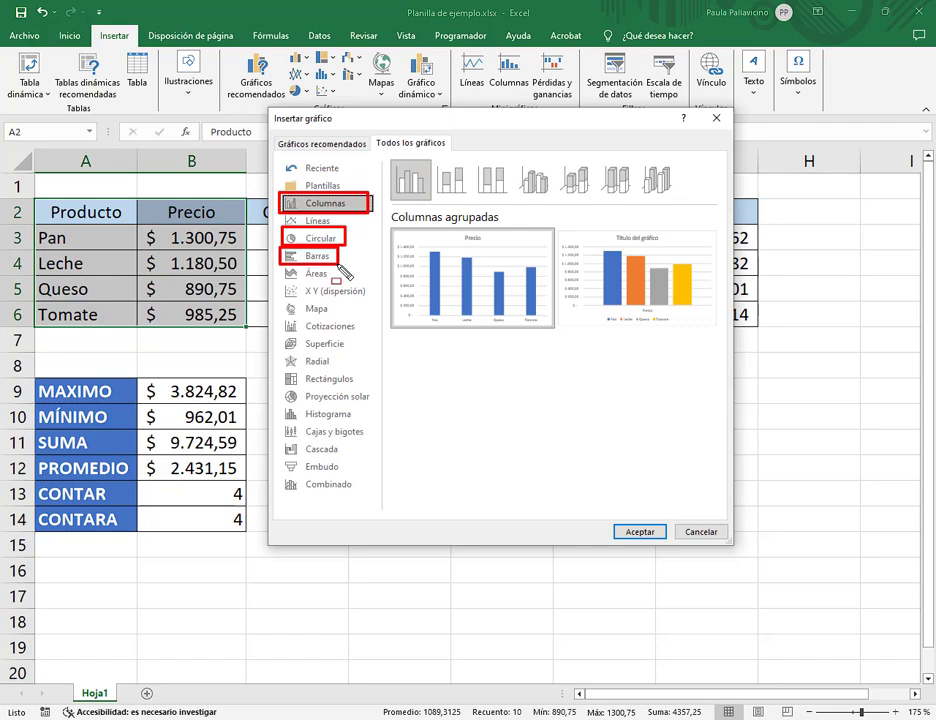
{"action": "key", "text": "Escape"}
{"action": "left_click", "coordinate": [330, 240]}
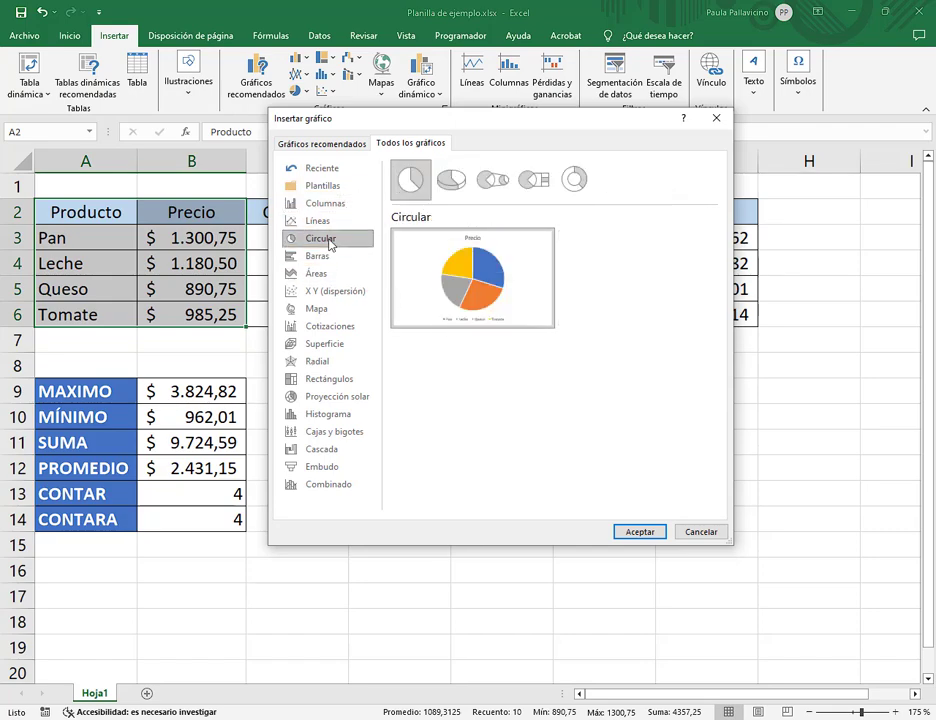
{"action": "left_click", "coordinate": [350, 258]}
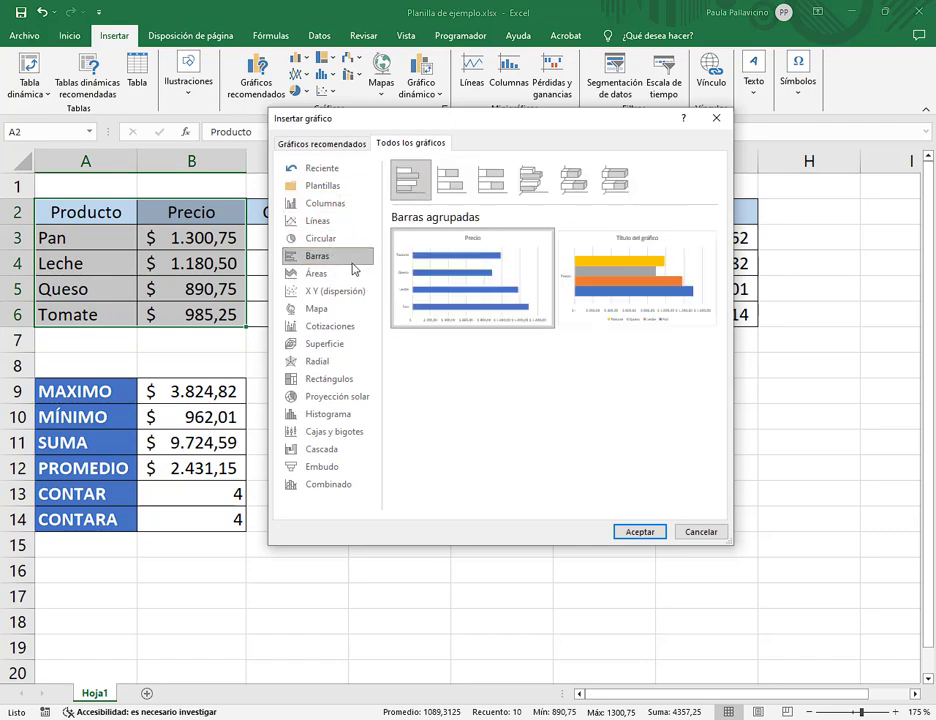
{"action": "mouse_move", "coordinate": [404, 255]}
{"action": "mouse_move", "coordinate": [645, 310]}
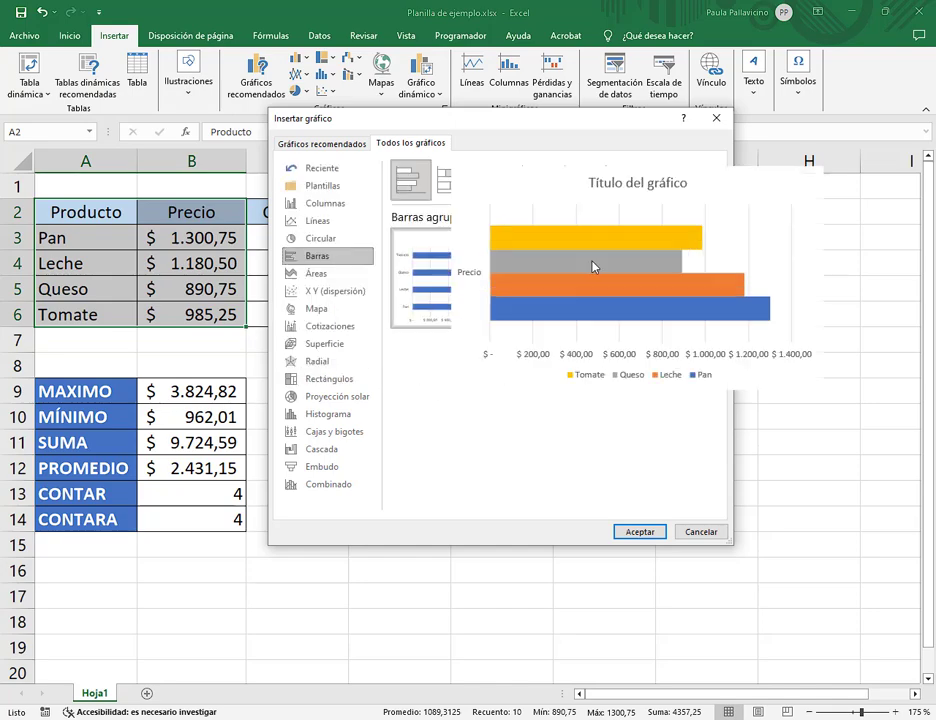
Insert a Columnas agrupadas chart of the prices, using the variant with the products along the horizontal axis
{"action": "left_click", "coordinate": [314, 205]}
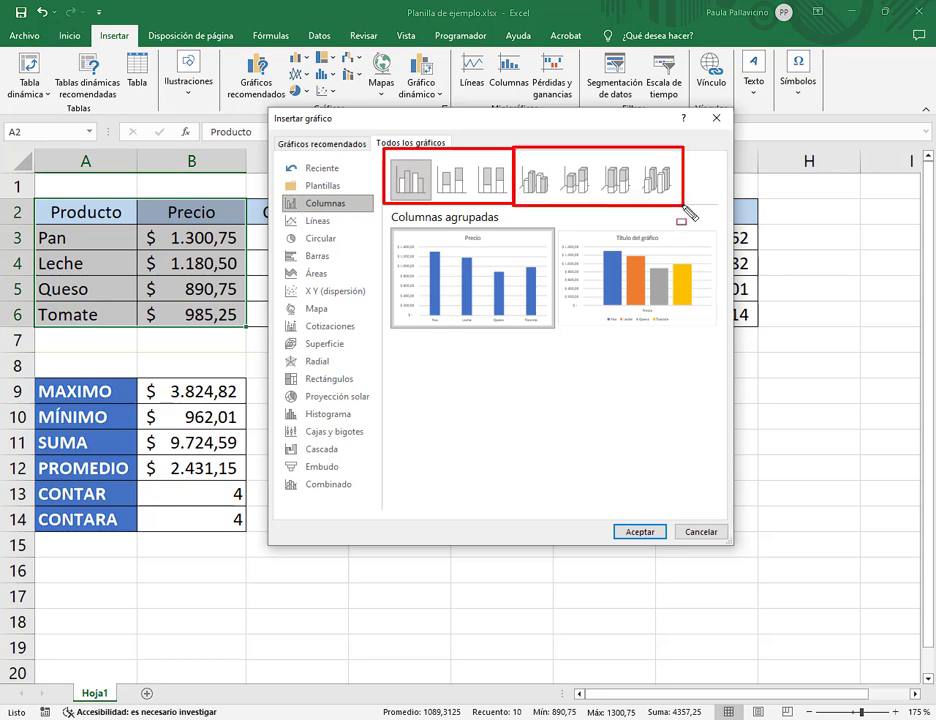
{"action": "mouse_move", "coordinate": [427, 284]}
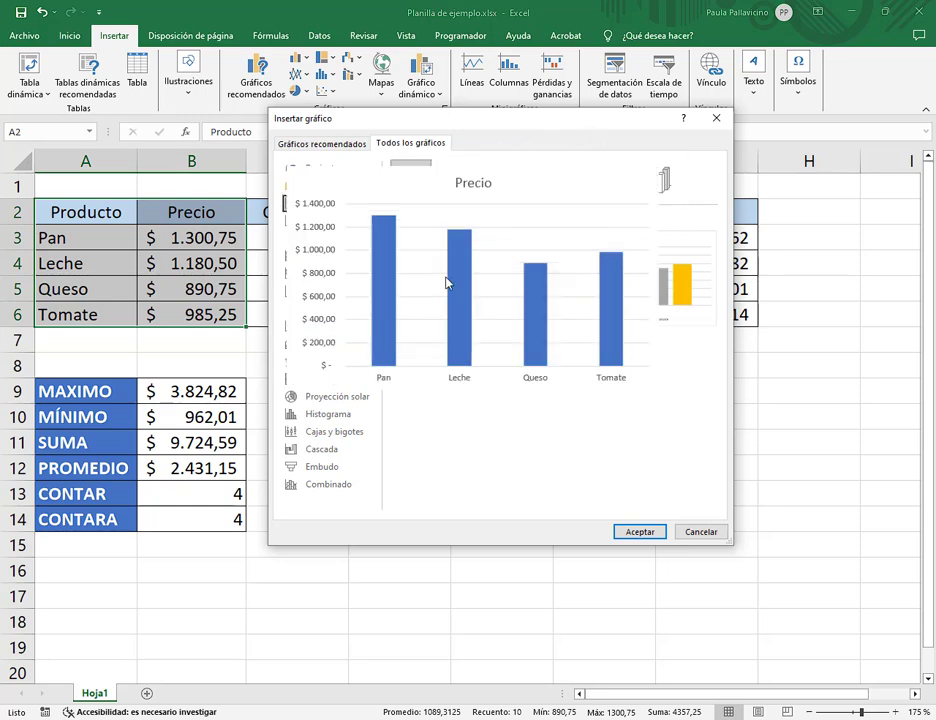
{"action": "left_click", "coordinate": [640, 531]}
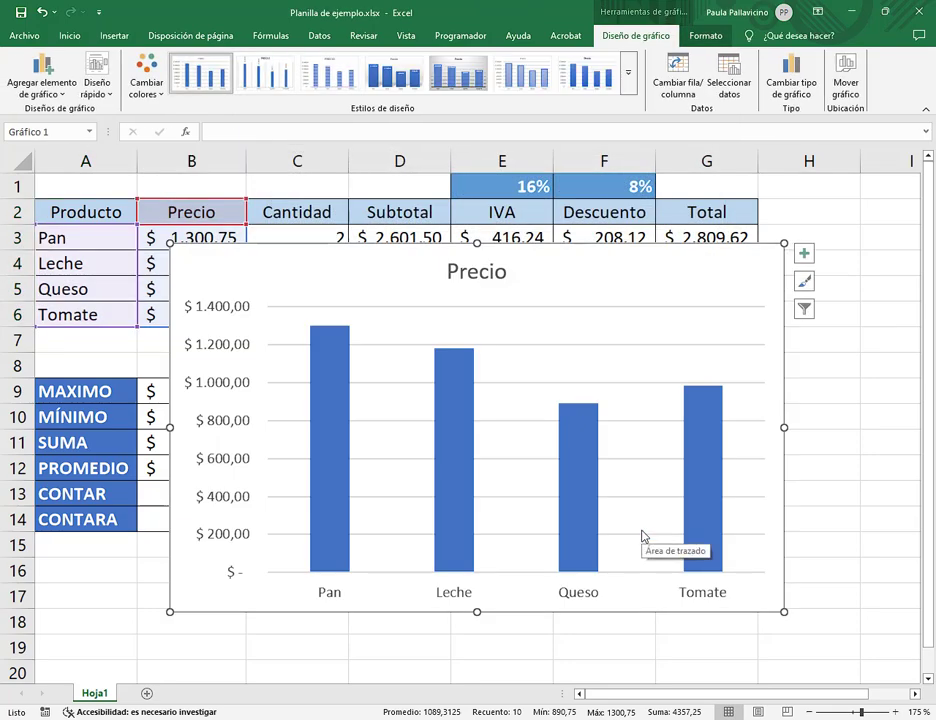
Shift the price chart slightly down and to the right, and reduce the worksheet zoom to 110%
{"action": "left_click_drag", "start_coordinate": [612, 253], "coordinate": [632, 270]}
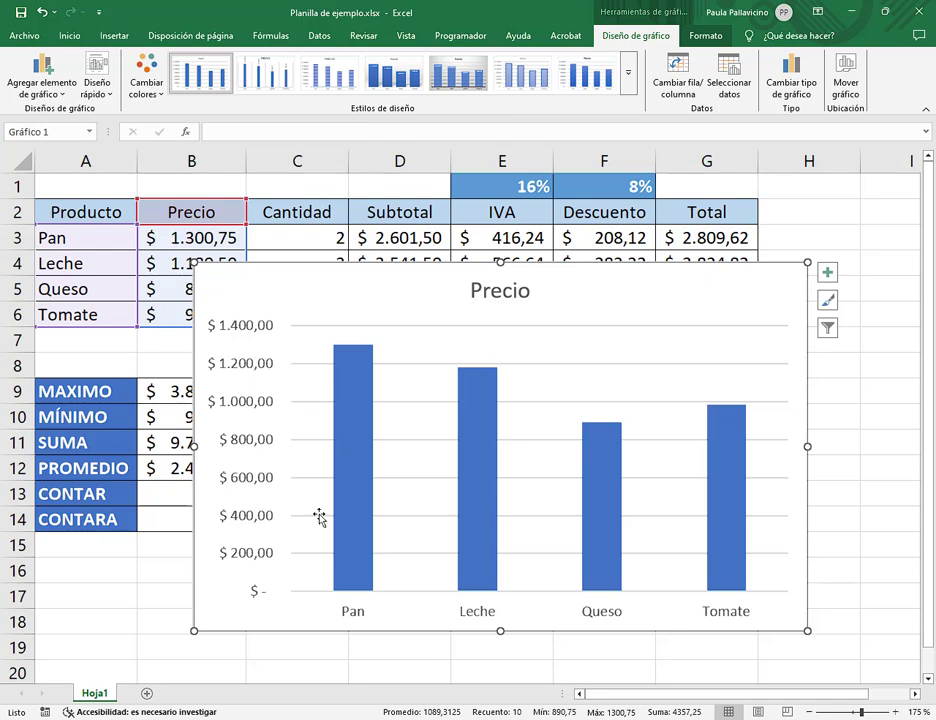
{"action": "left_click", "coordinate": [809, 711]}
{"action": "left_click", "coordinate": [809, 711]}
{"action": "left_click", "coordinate": [809, 711]}
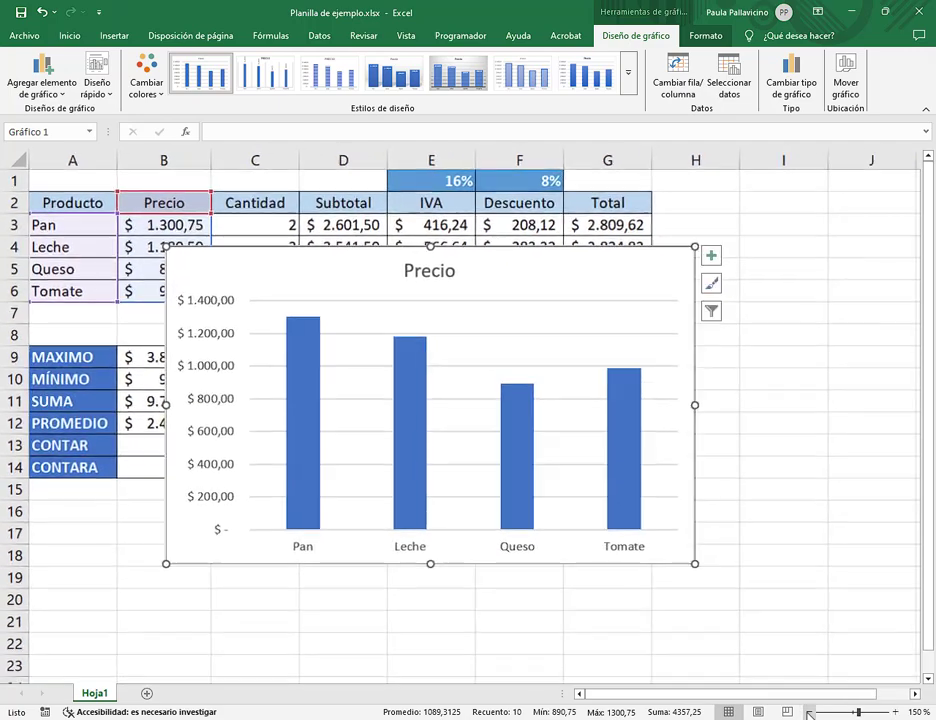
{"action": "left_click", "coordinate": [809, 711]}
{"action": "left_click", "coordinate": [809, 711]}
{"action": "left_click", "coordinate": [809, 711]}
{"action": "left_click", "coordinate": [809, 711]}
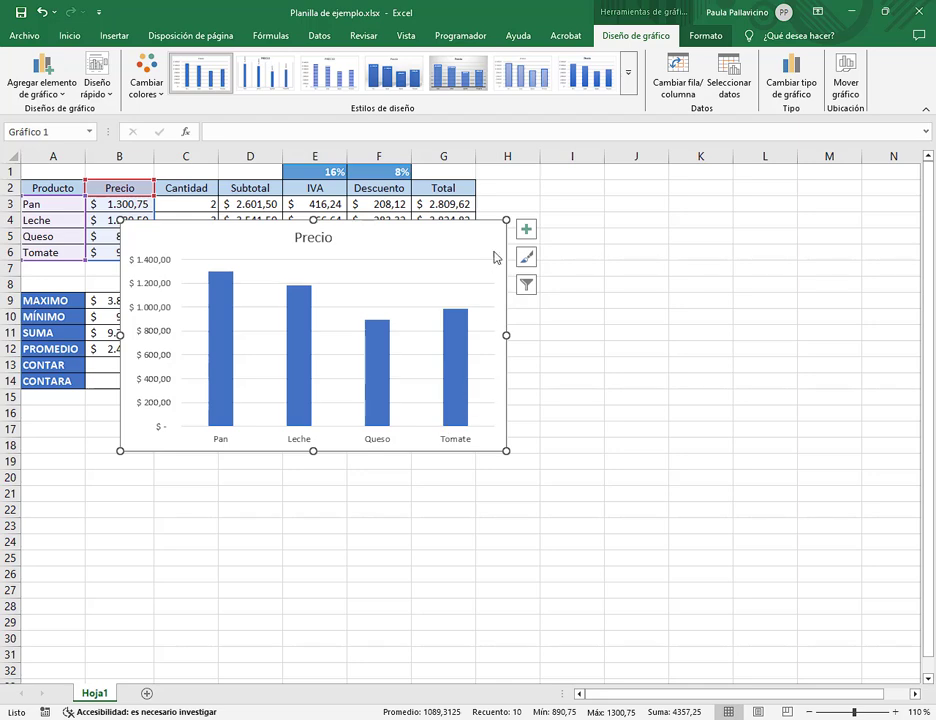
{"action": "mouse_move", "coordinate": [352, 222]}
{"action": "left_mouse_down"}
{"action": "mouse_move", "coordinate": [390, 240]}
{"action": "mouse_move", "coordinate": [490, 248]}
{"action": "left_mouse_up"}
{"action": "left_click_drag", "start_coordinate": [271, 224], "coordinate": [131, 247]}
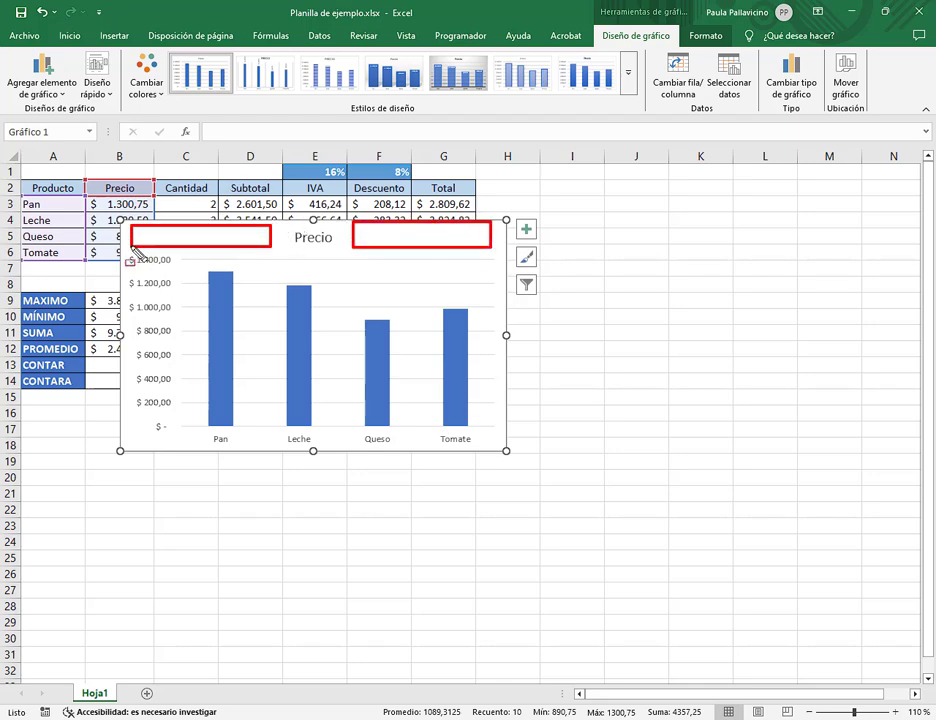
{"action": "key", "text": "Escape"}
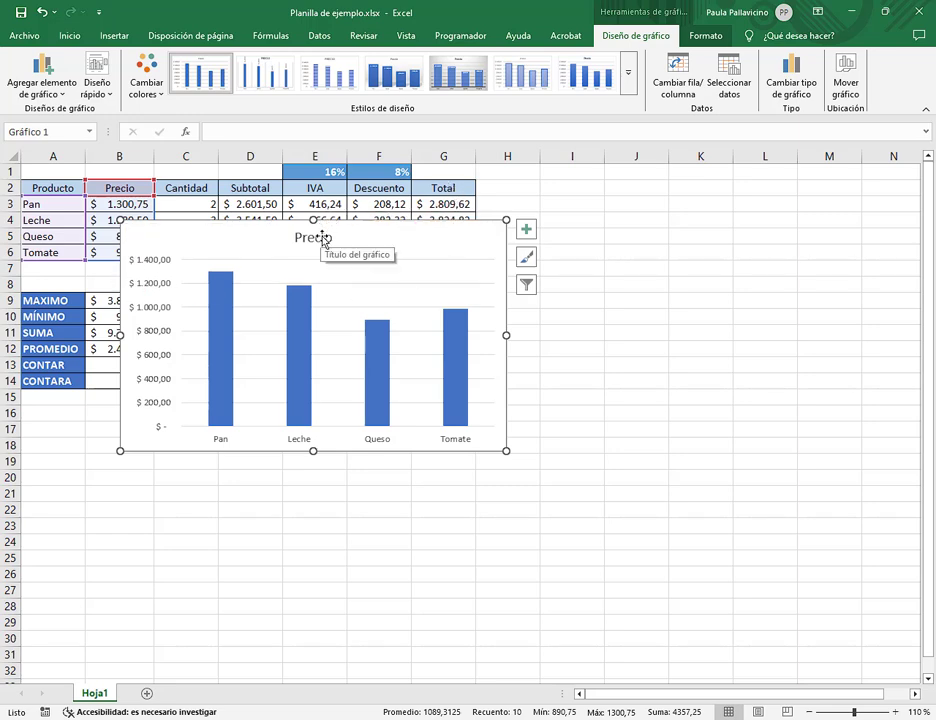
Shift the Precio title to the left within the chart and undo that move
{"action": "left_click_drag", "start_coordinate": [323, 240], "coordinate": [289, 243]}
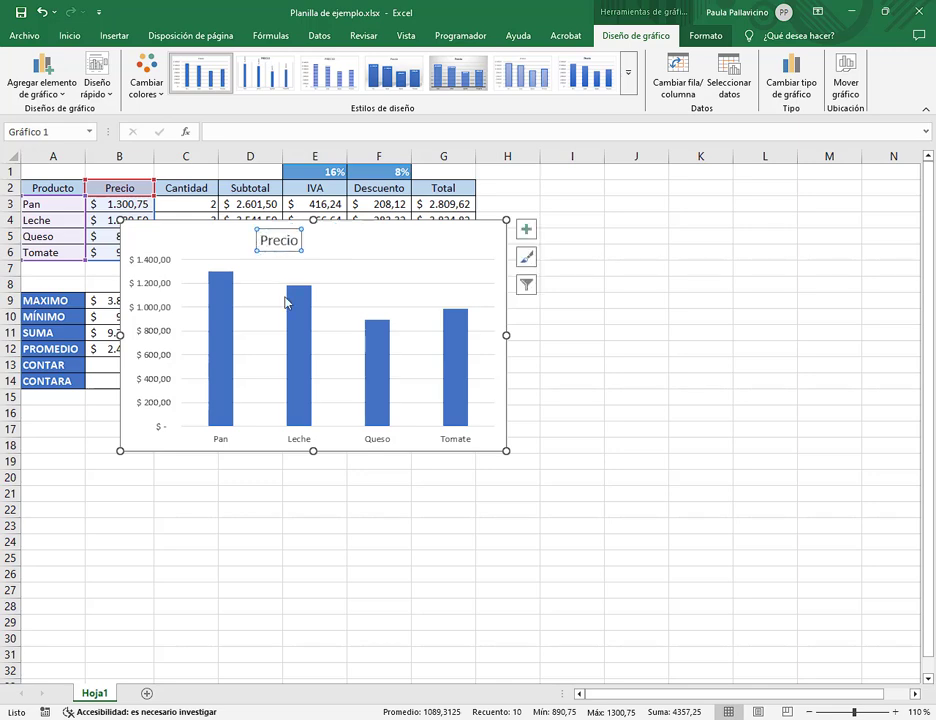
{"action": "key", "text": "ctrl+z"}
Move the whole price chart below the product table, beside the summary table, with its top edge at row 9
{"action": "key", "text": "ctrl+alt+d"}
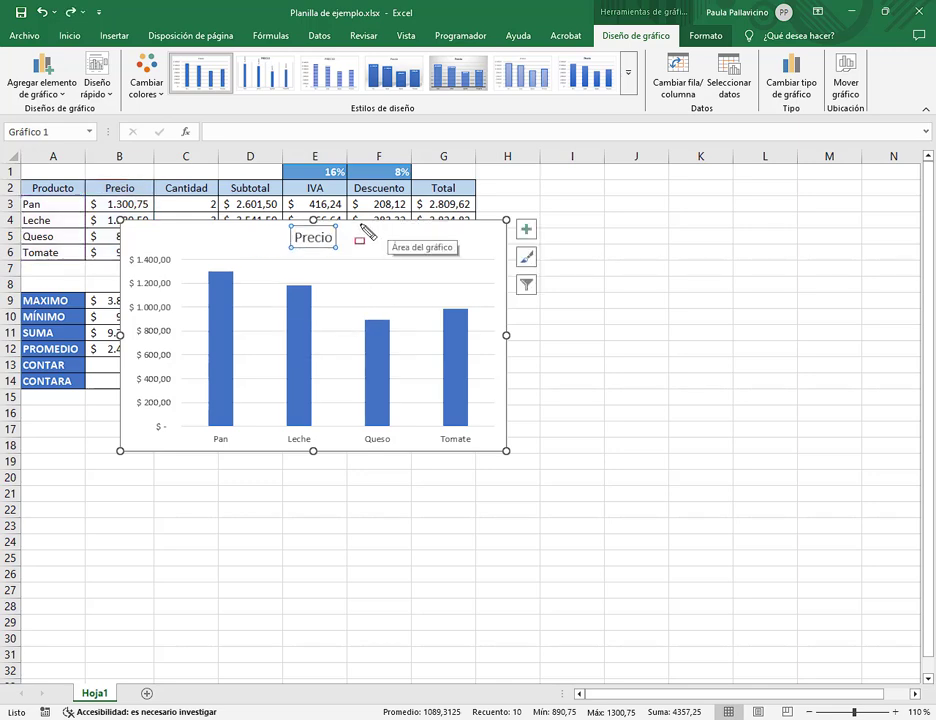
{"action": "left_click_drag", "start_coordinate": [357, 224], "coordinate": [503, 252]}
{"action": "left_click_drag", "start_coordinate": [271, 226], "coordinate": [131, 251]}
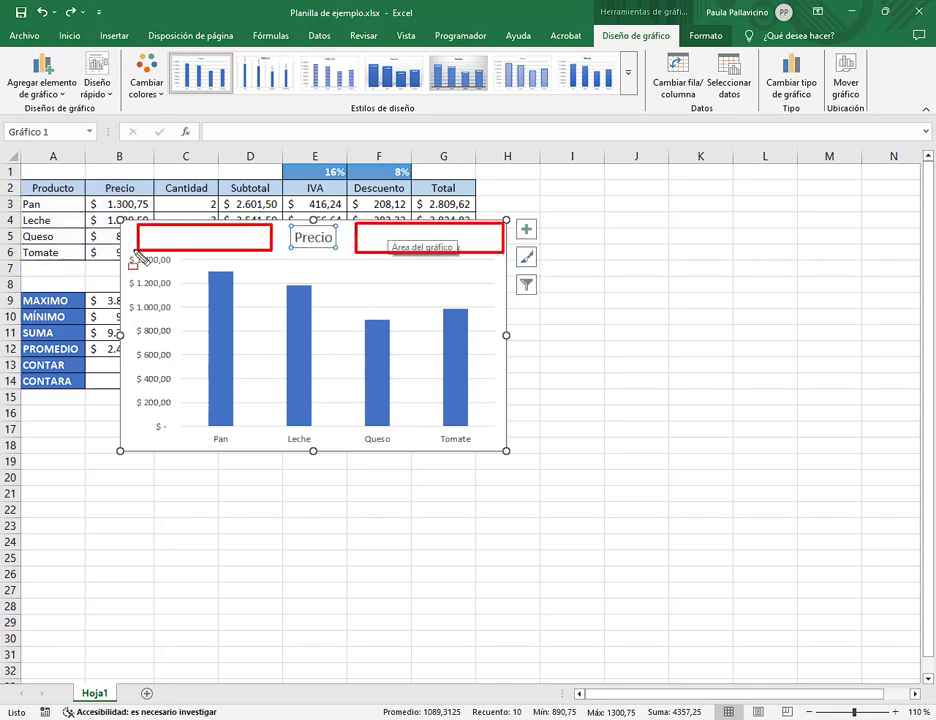
{"action": "key", "text": "Escape"}
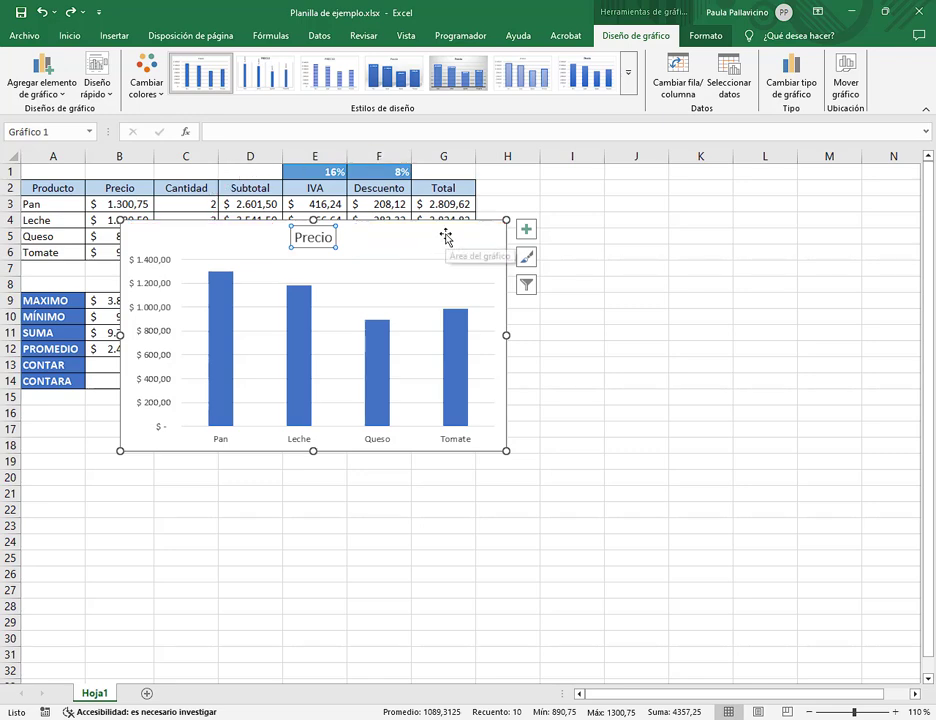
{"action": "mouse_move", "coordinate": [453, 271]}
{"action": "left_mouse_down"}
{"action": "mouse_move", "coordinate": [496, 332]}
{"action": "mouse_move", "coordinate": [503, 299]}
{"action": "mouse_move", "coordinate": [606, 315]}
{"action": "mouse_move", "coordinate": [510, 307]}
{"action": "left_mouse_up"}
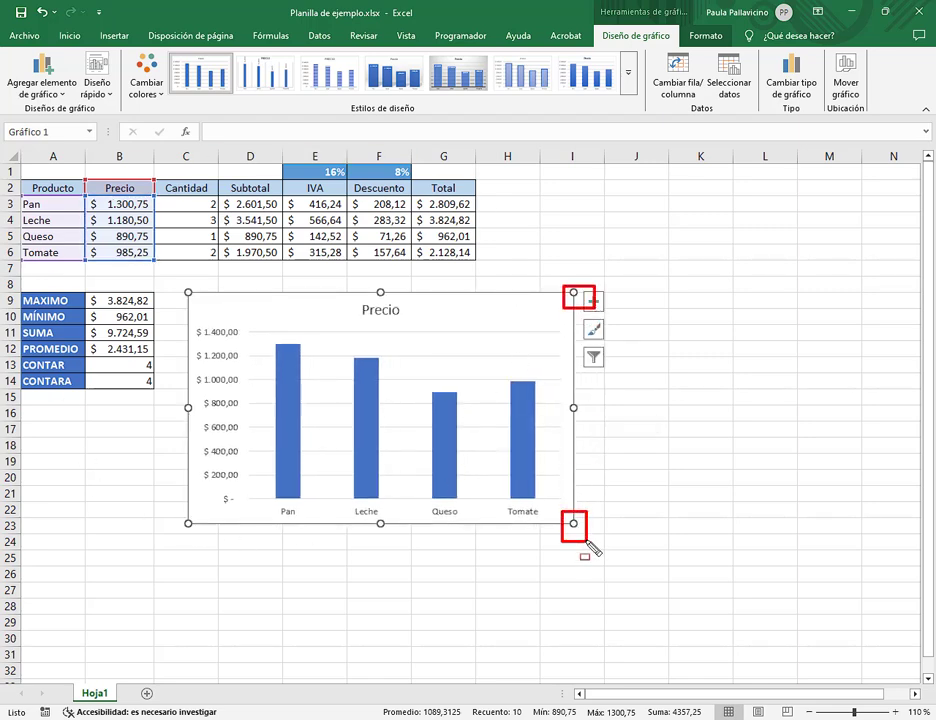
Shrink the price chart so it spans about rows 9 to 19, nudge it slightly to the right, and zoom the worksheet to 115%
{"action": "left_click_drag", "start_coordinate": [575, 523], "coordinate": [477, 429]}
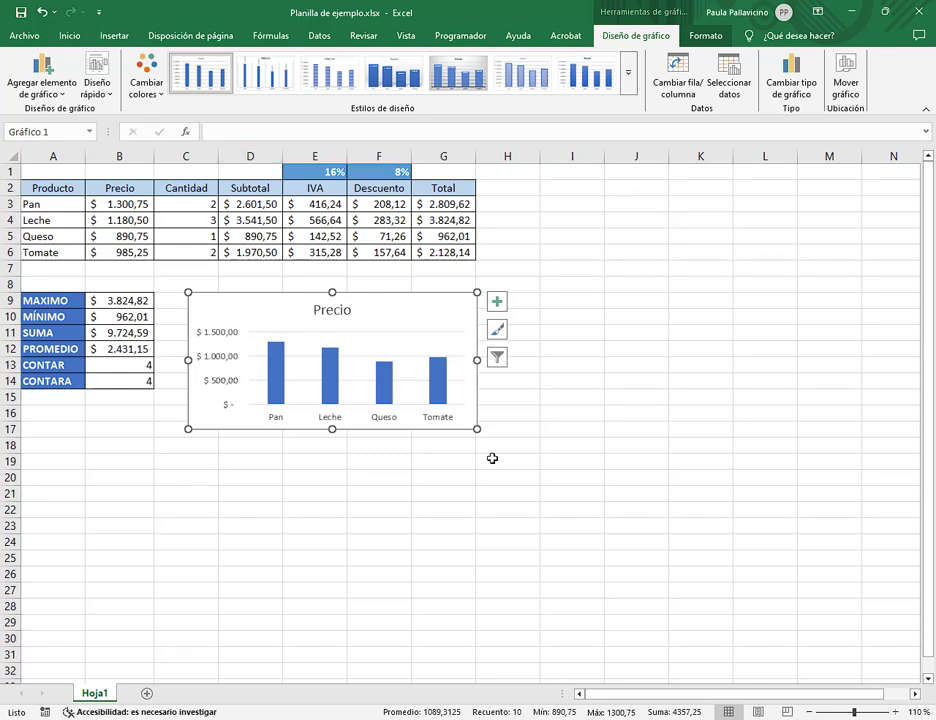
{"action": "left_click_drag", "start_coordinate": [477, 431], "coordinate": [536, 476]}
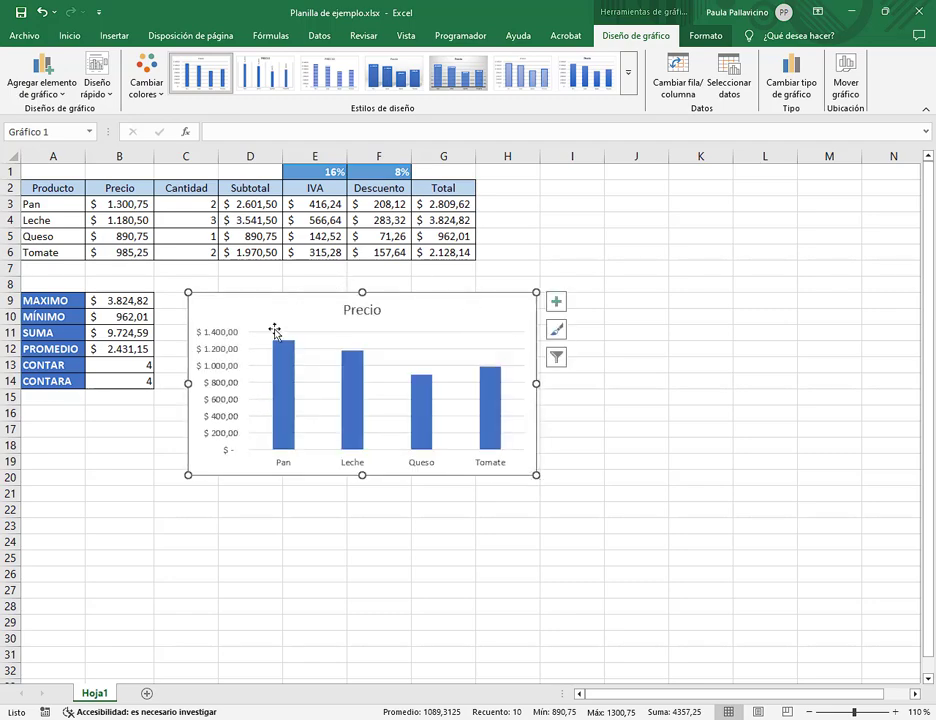
{"action": "scroll", "coordinate": [274, 331], "scroll_direction": "up", "scroll_amount": 1}
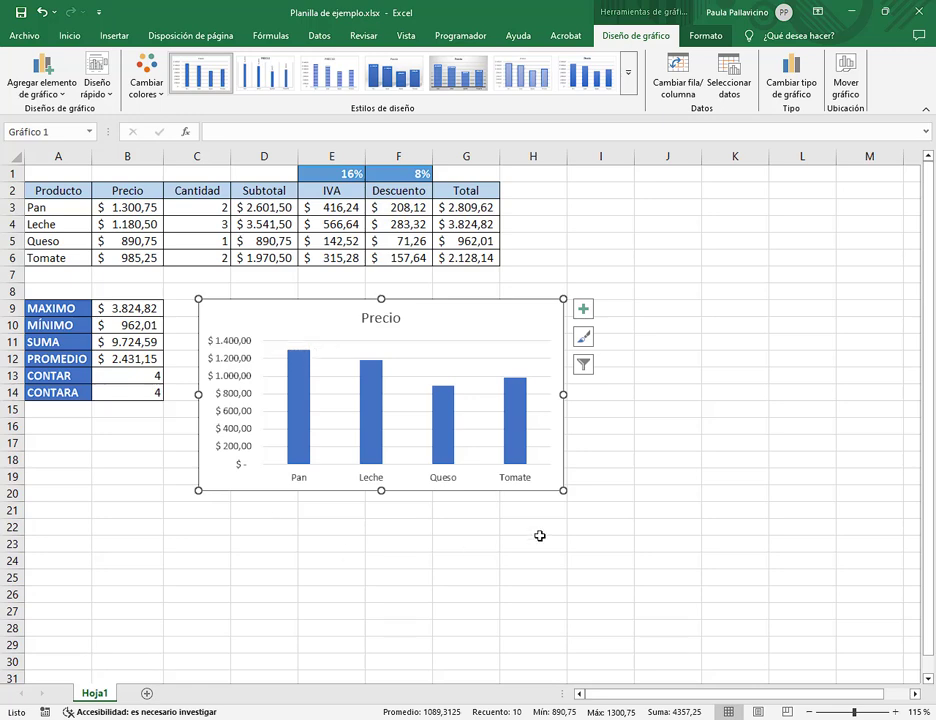
{"action": "left_click_drag", "start_coordinate": [509, 313], "coordinate": [511, 304]}
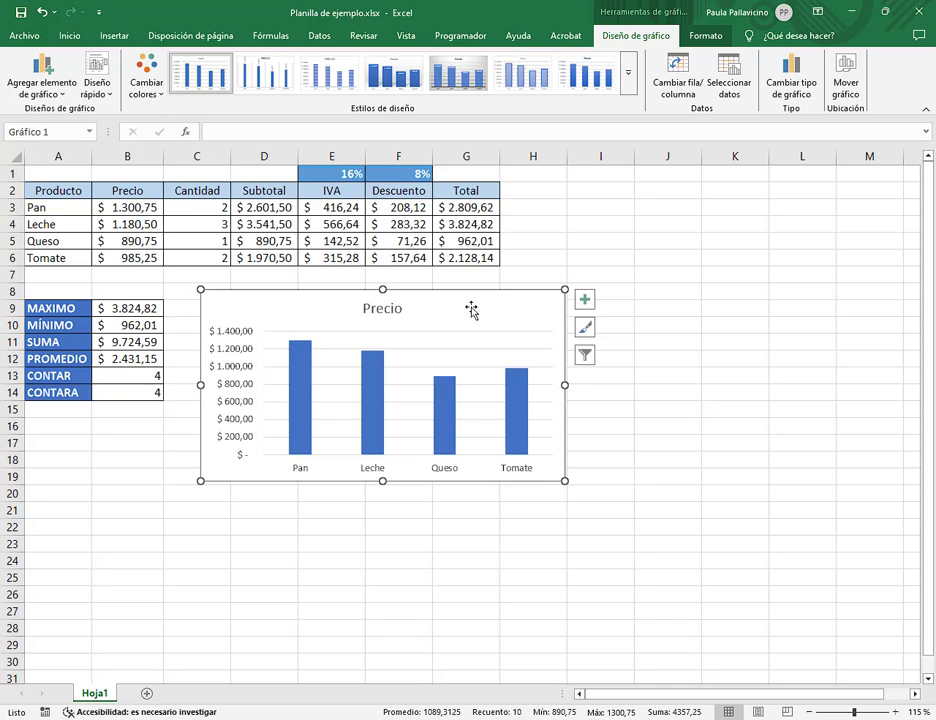
{"action": "mouse_move", "coordinate": [476, 307]}
{"action": "left_mouse_down"}
{"action": "mouse_move", "coordinate": [457, 286]}
{"action": "mouse_move", "coordinate": [483, 305]}
{"action": "left_mouse_up"}
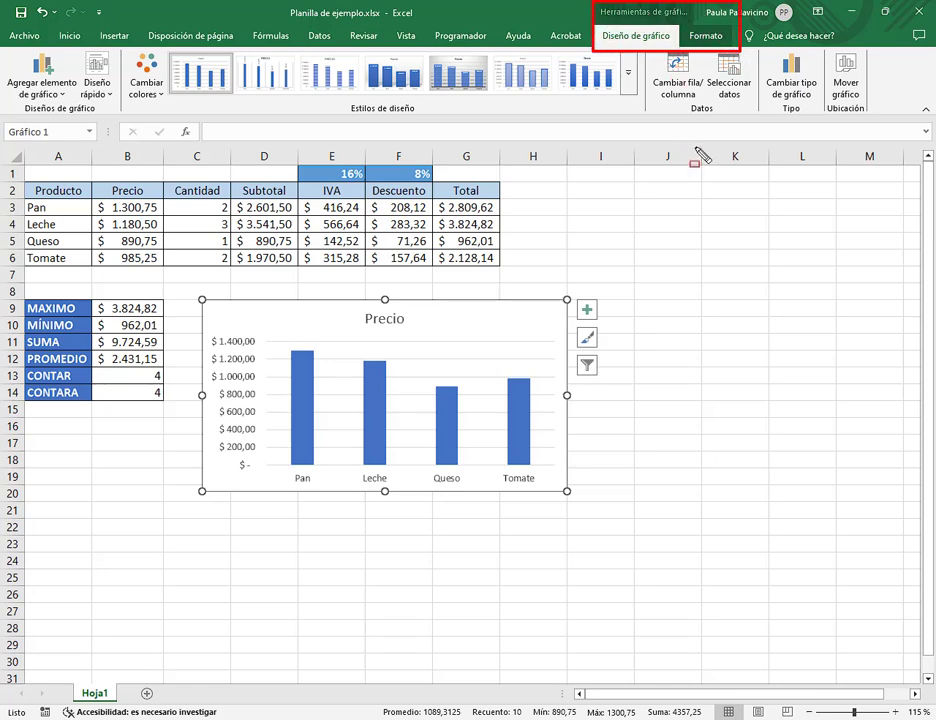
{"action": "left_click_drag", "start_coordinate": [600, 27], "coordinate": [680, 50]}
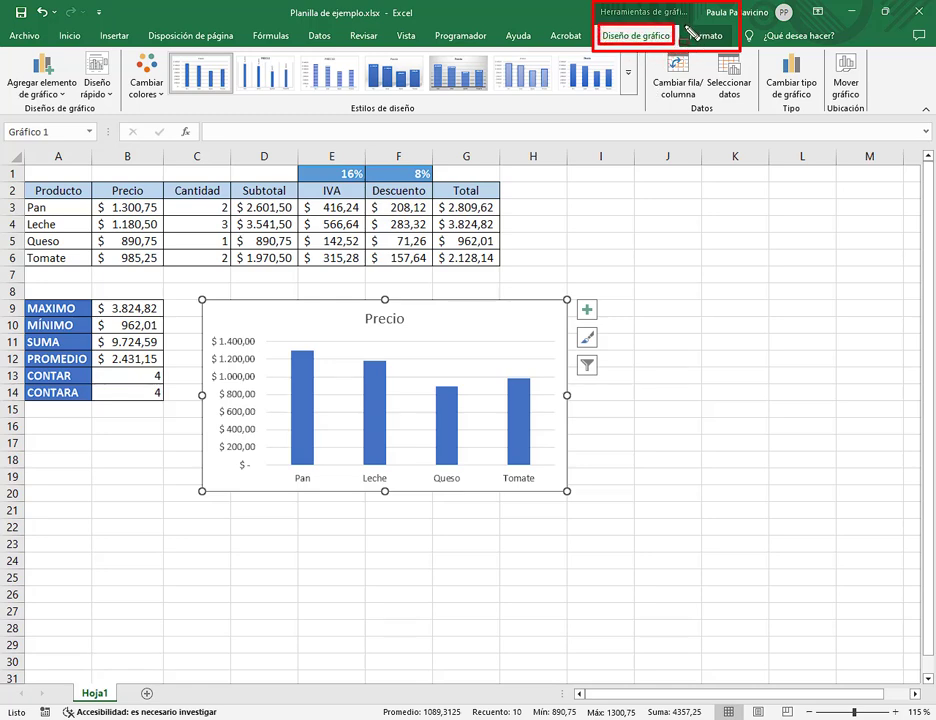
{"action": "left_click_drag", "start_coordinate": [559, 265], "coordinate": [566, 259]}
{"action": "left_click_drag", "start_coordinate": [762, 48], "coordinate": [820, 113]}
{"action": "key", "text": "Escape"}
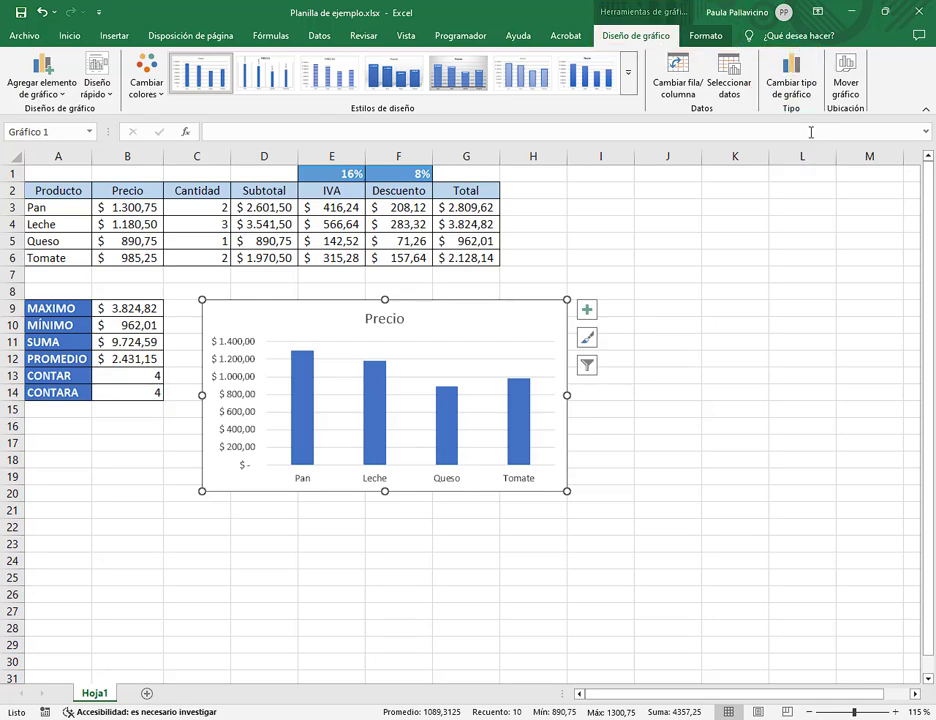
Change the price chart's type to a basic Circular chart
{"action": "left_click", "coordinate": [793, 86]}
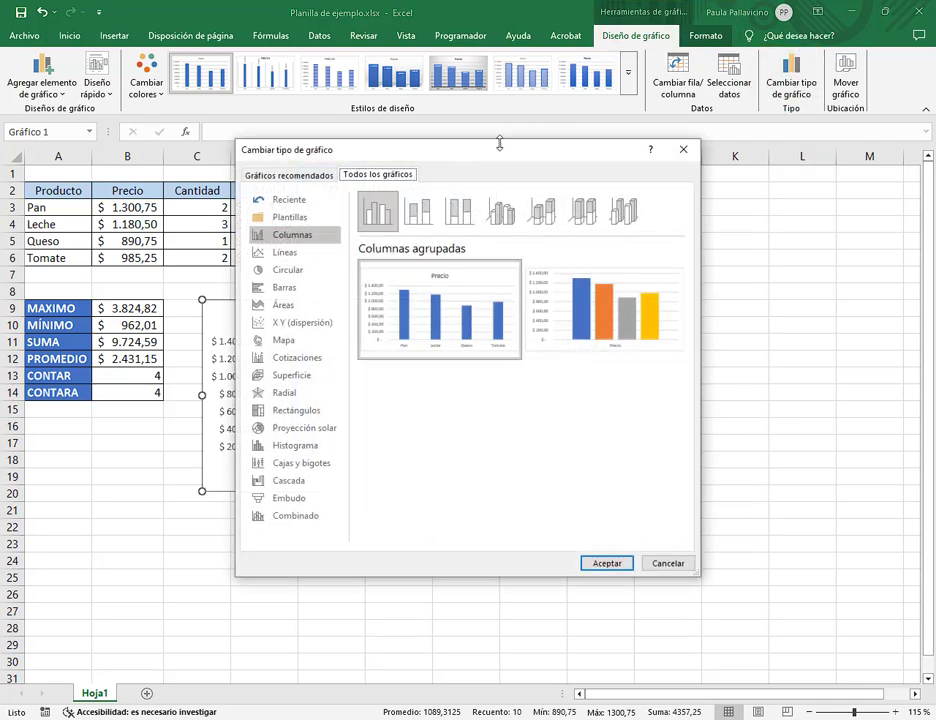
{"action": "left_click_drag", "start_coordinate": [499, 143], "coordinate": [636, 137]}
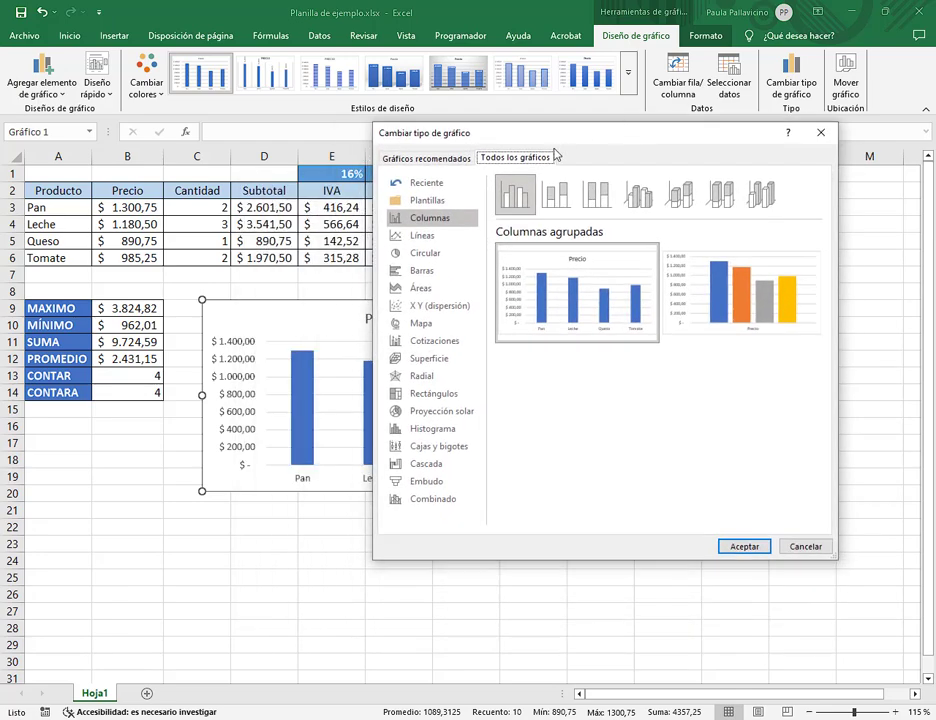
{"action": "left_click", "coordinate": [421, 256]}
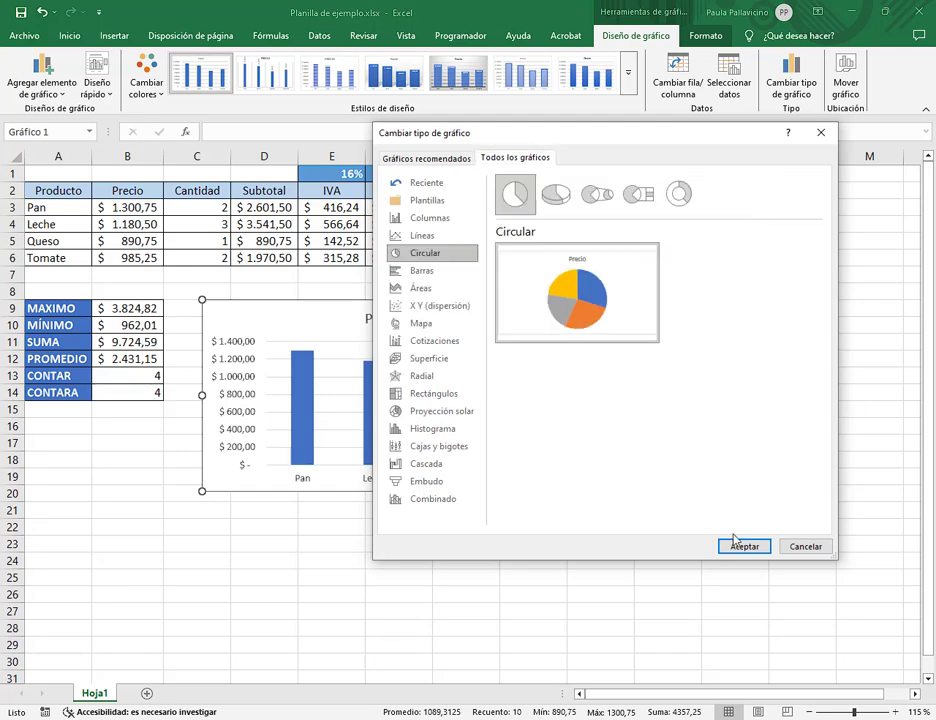
{"action": "left_click", "coordinate": [737, 545]}
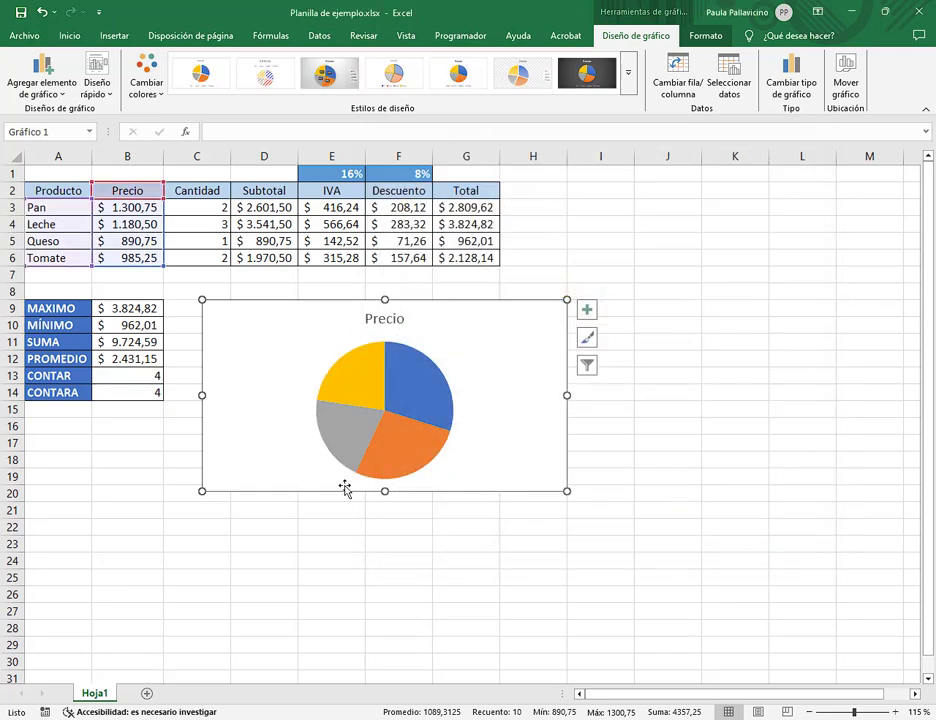
Convert the price chart to Barras agrupadas, using the variant with the products along the vertical axis
{"action": "left_click", "coordinate": [778, 90]}
{"action": "left_click", "coordinate": [328, 293]}
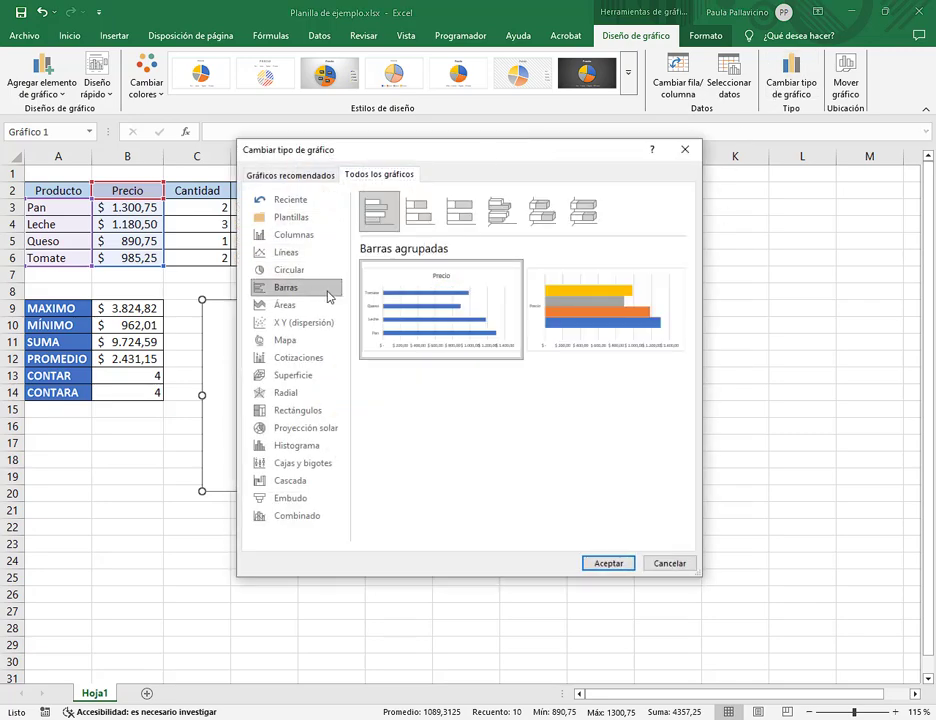
{"action": "left_click", "coordinate": [600, 563]}
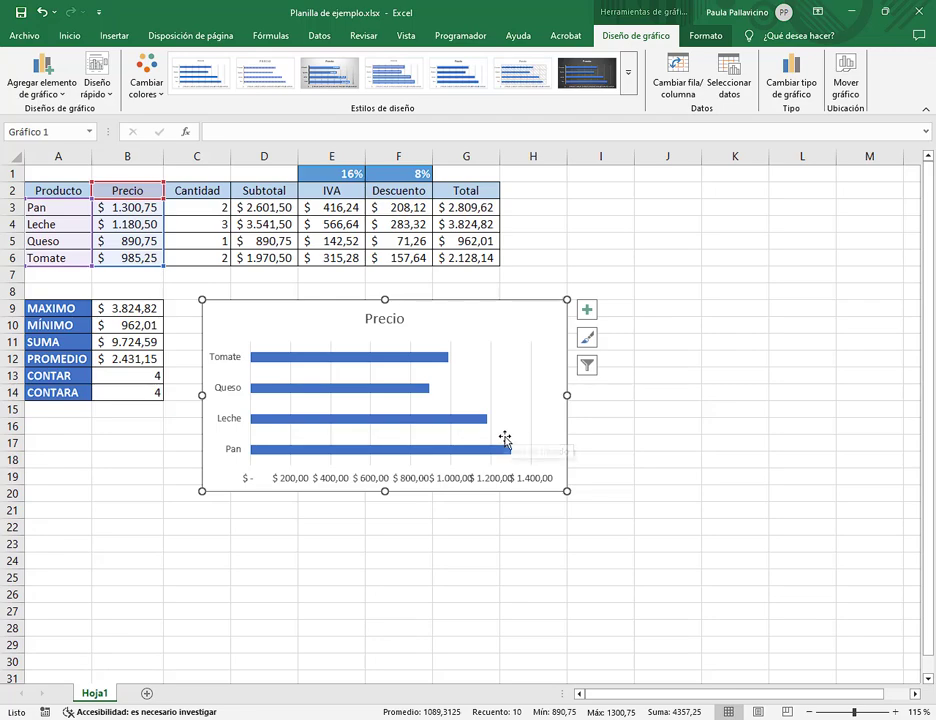
Set the price chart's type back to Columnas agrupadas with the products along the horizontal axis
{"action": "left_click", "coordinate": [790, 85]}
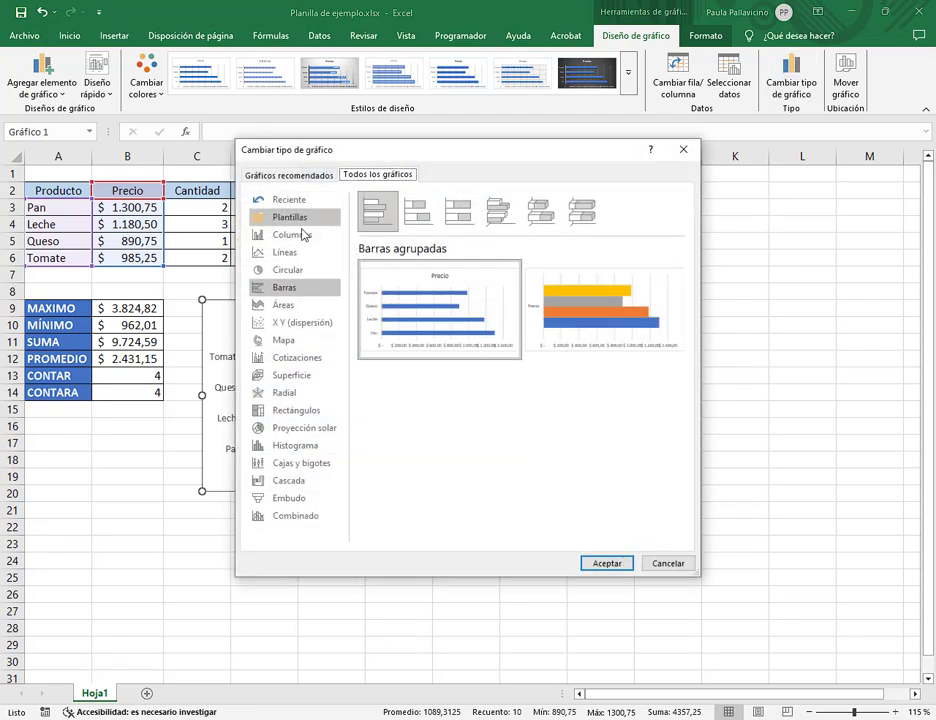
{"action": "left_click", "coordinate": [300, 236]}
{"action": "left_click", "coordinate": [605, 564]}
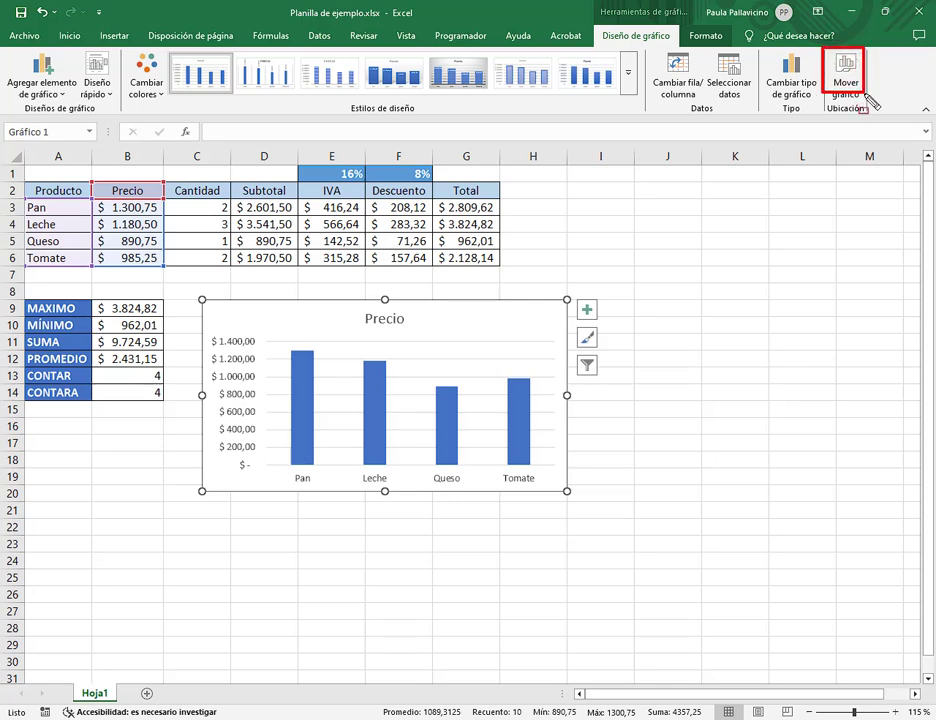
{"action": "left_click_drag", "start_coordinate": [868, 100], "coordinate": [870, 104]}
{"action": "left_click_drag", "start_coordinate": [836, 157], "coordinate": [843, 104]}
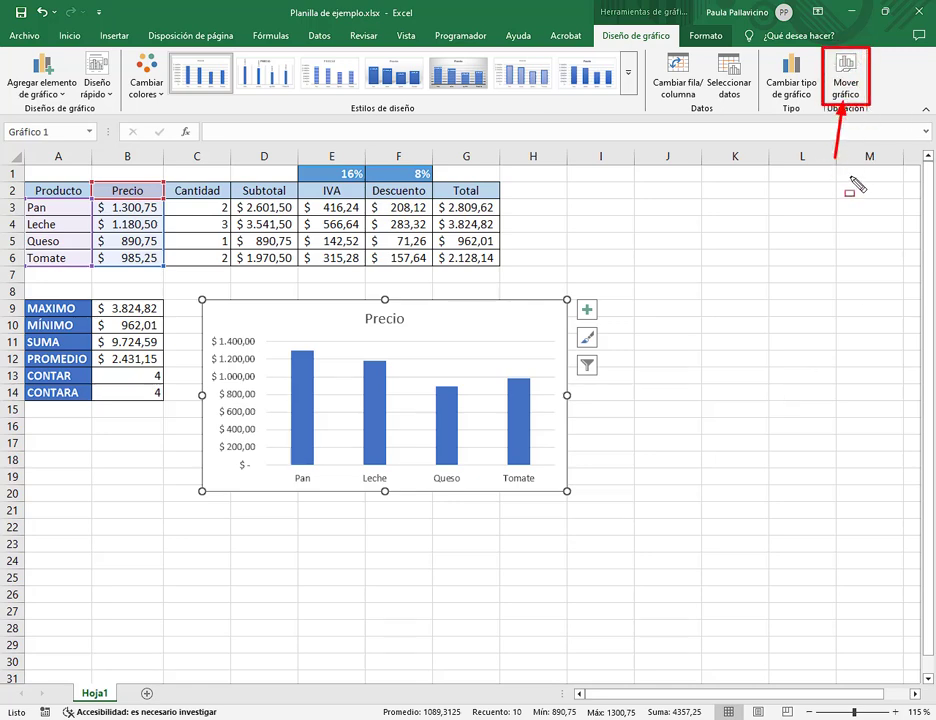
{"action": "key", "text": "Escape"}
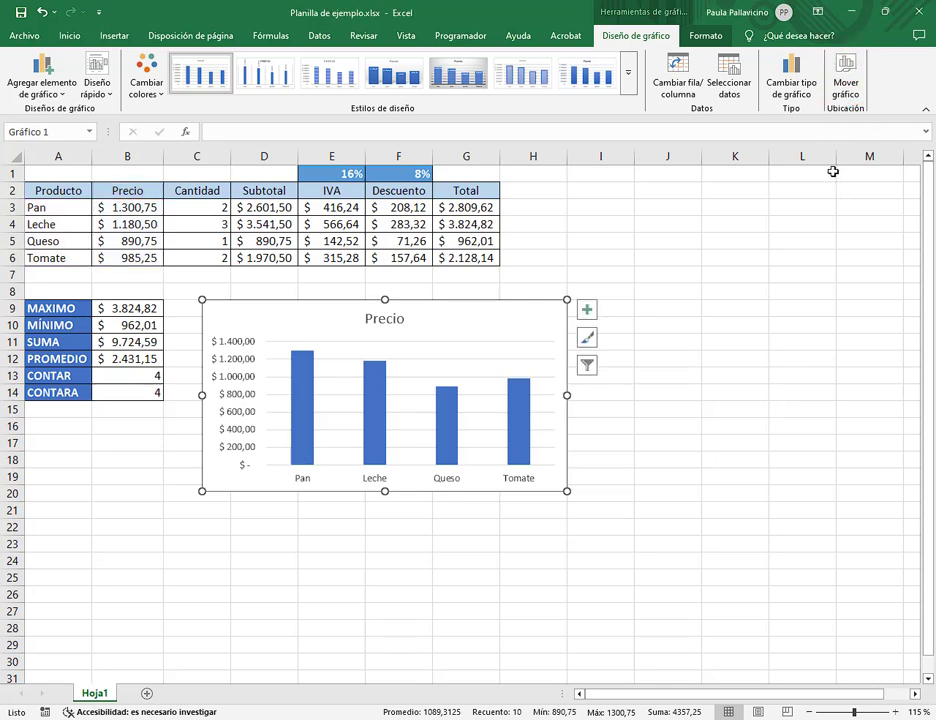
{"action": "left_click", "coordinate": [847, 88]}
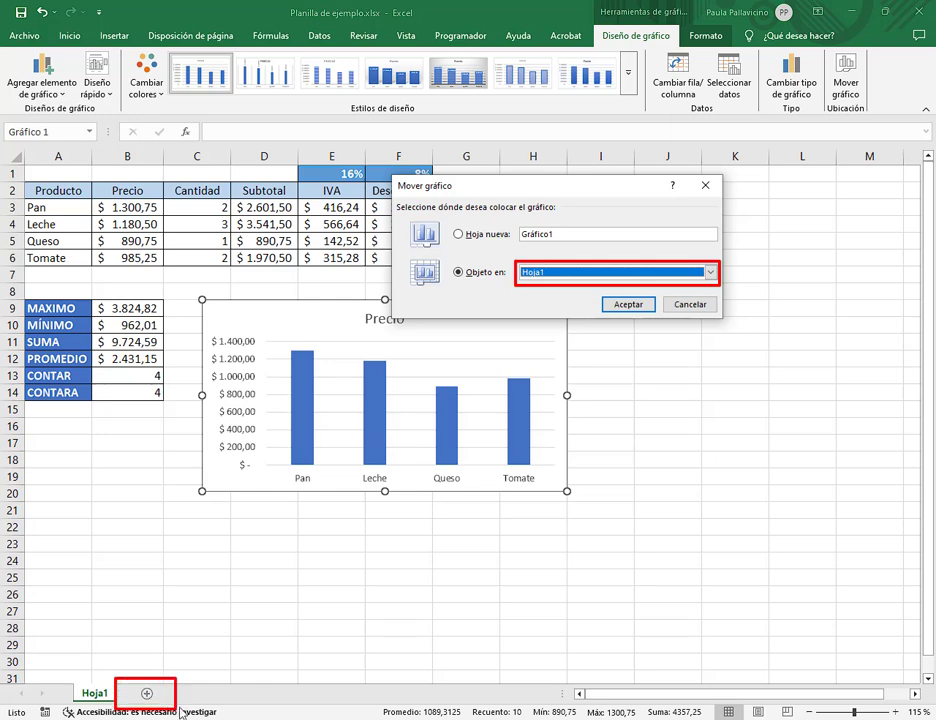
{"action": "left_click", "coordinate": [556, 274]}
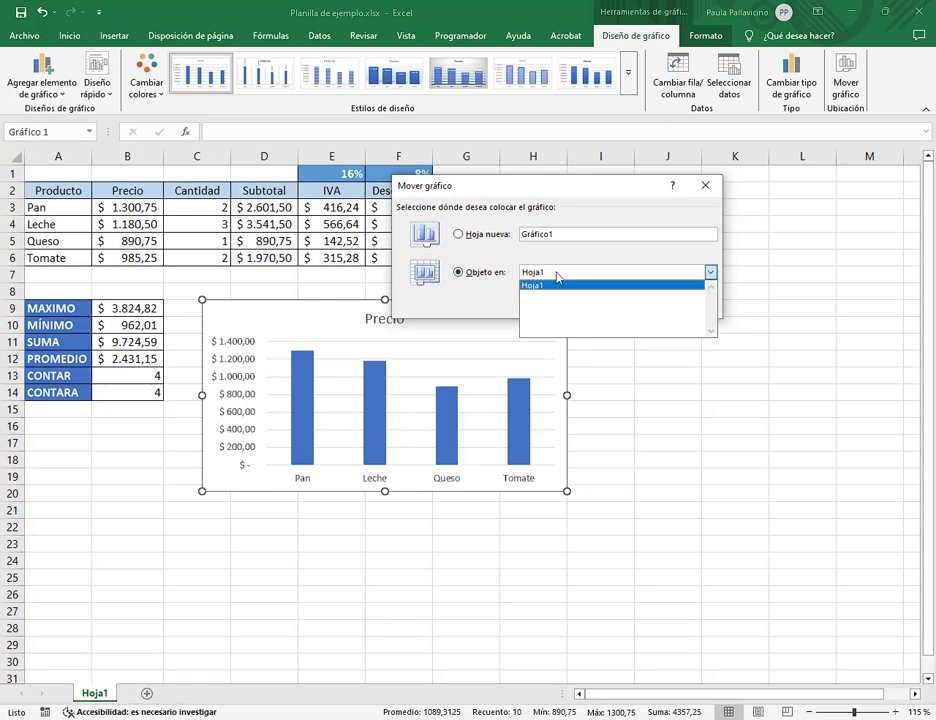
{"action": "left_click", "coordinate": [549, 287]}
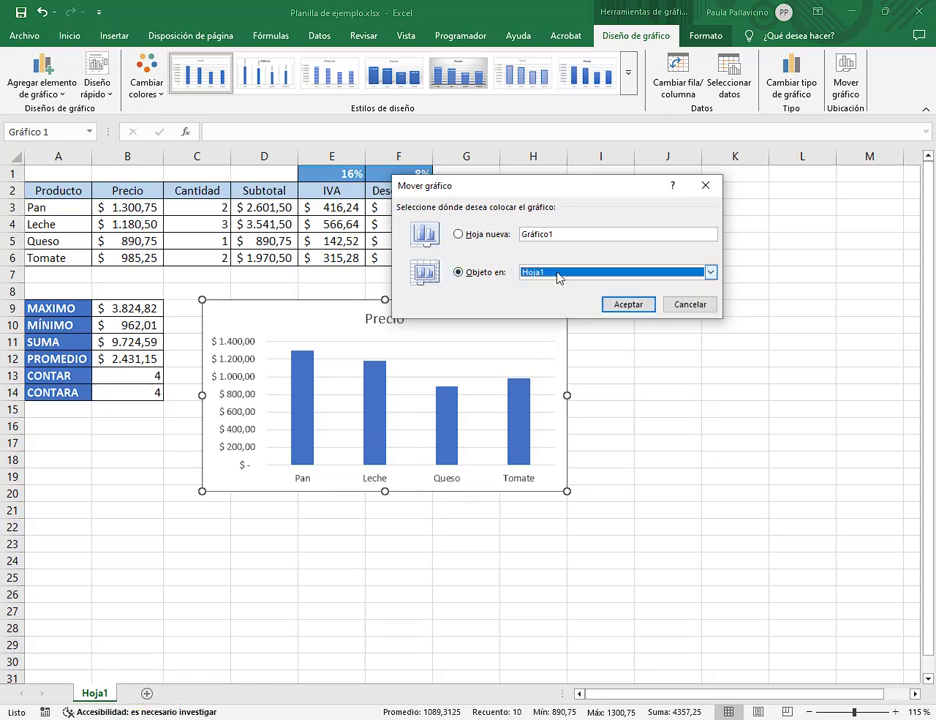
{"action": "left_click", "coordinate": [704, 306]}
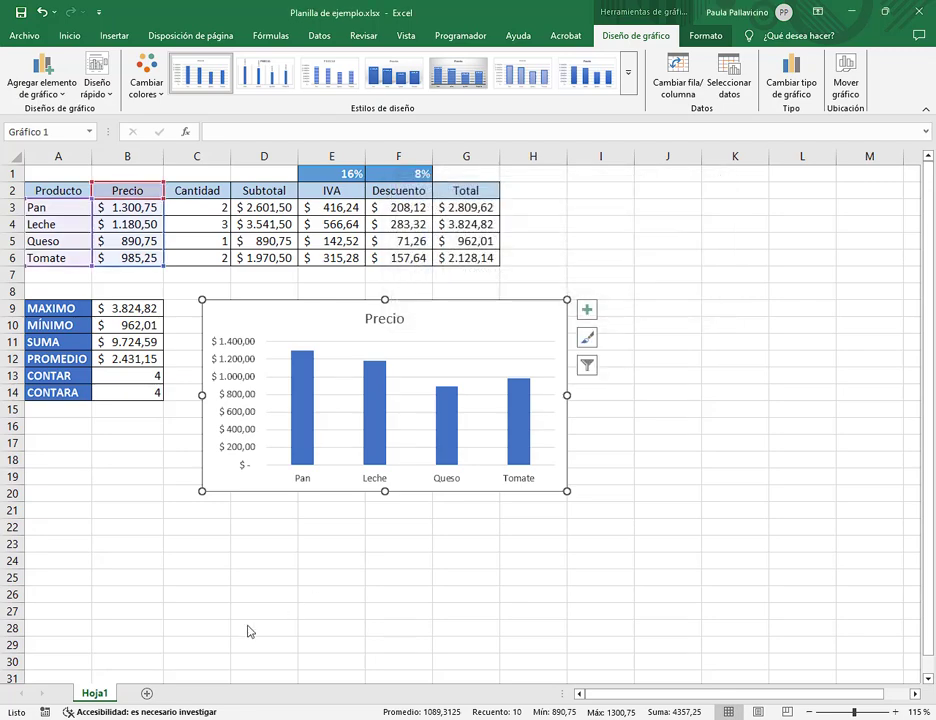
Add worksheet Hoja2 and move the price chart from Hoja1 onto it as an object, with its top edge at about row 4
{"action": "left_click", "coordinate": [143, 693]}
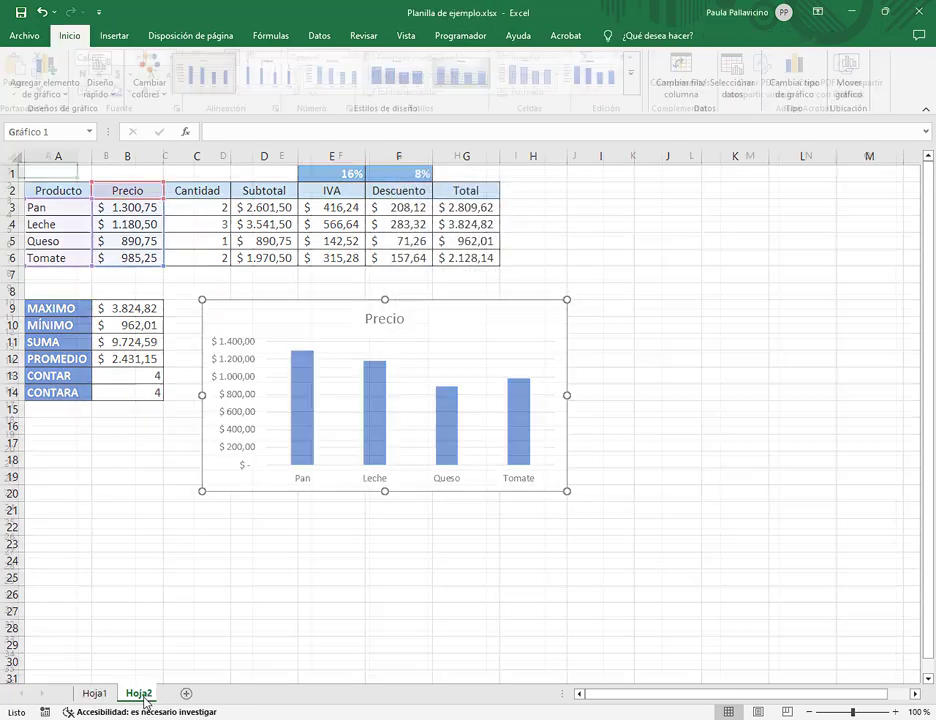
{"action": "left_click", "coordinate": [96, 693]}
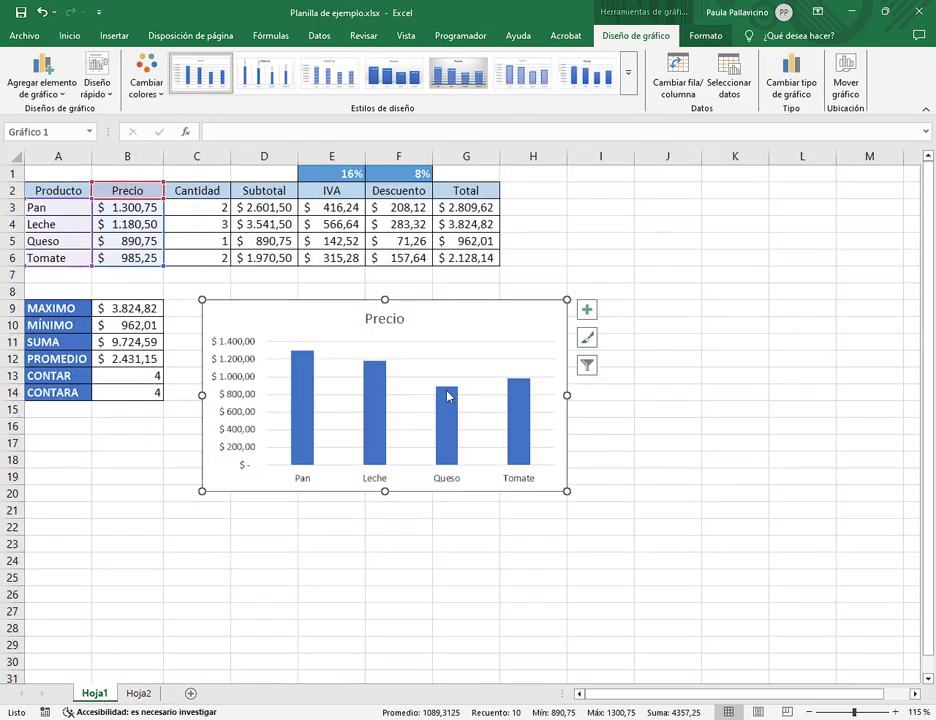
{"action": "left_click", "coordinate": [856, 91]}
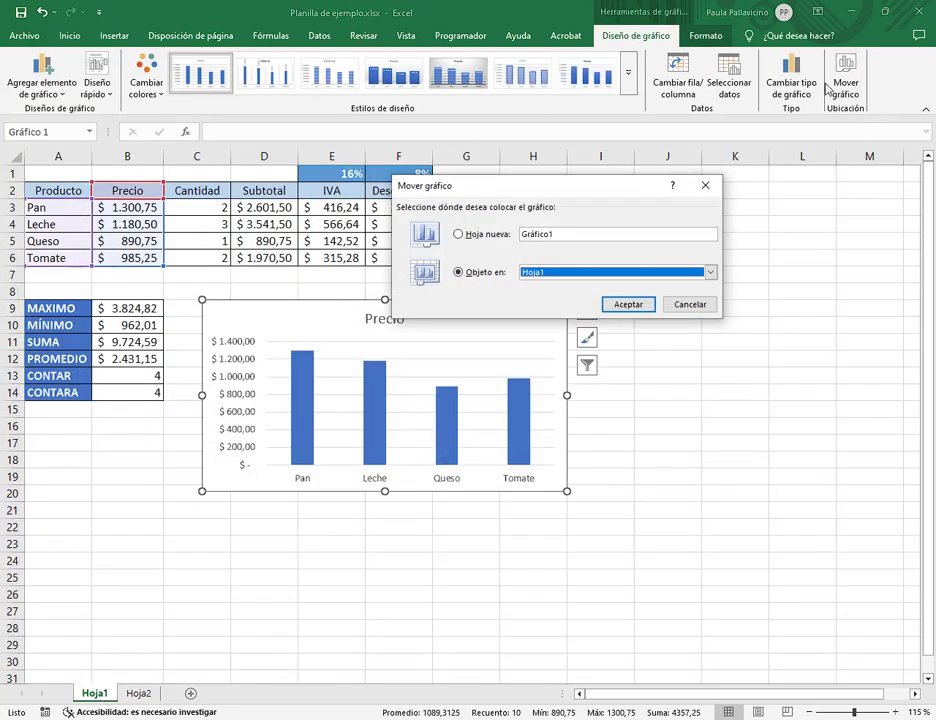
{"action": "left_click", "coordinate": [710, 272]}
{"action": "left_click", "coordinate": [599, 295]}
{"action": "left_click", "coordinate": [632, 306]}
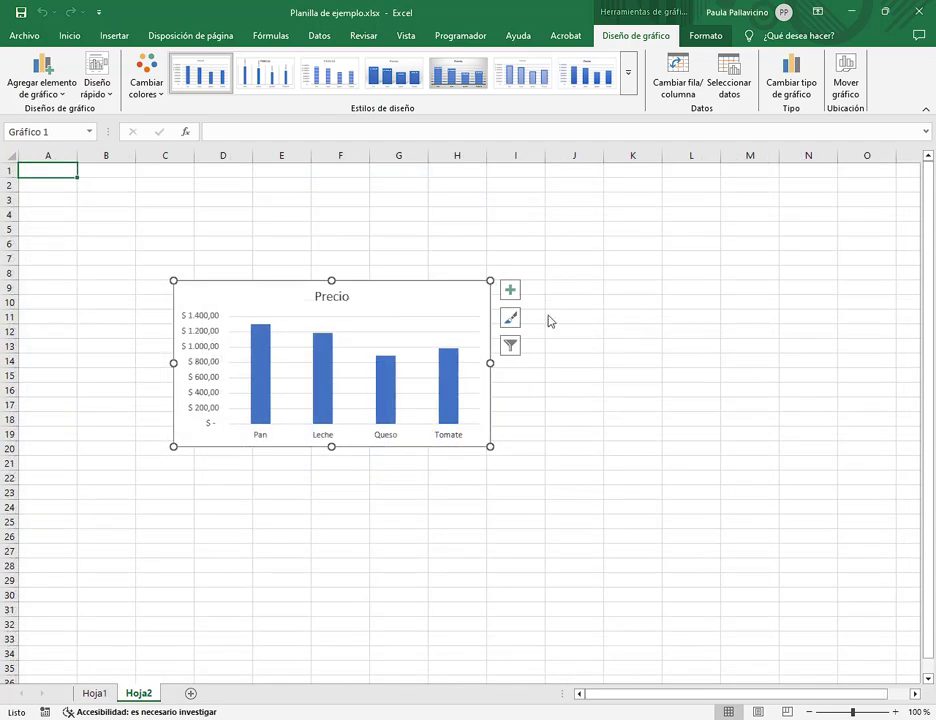
{"action": "left_click_drag", "start_coordinate": [397, 309], "coordinate": [300, 229]}
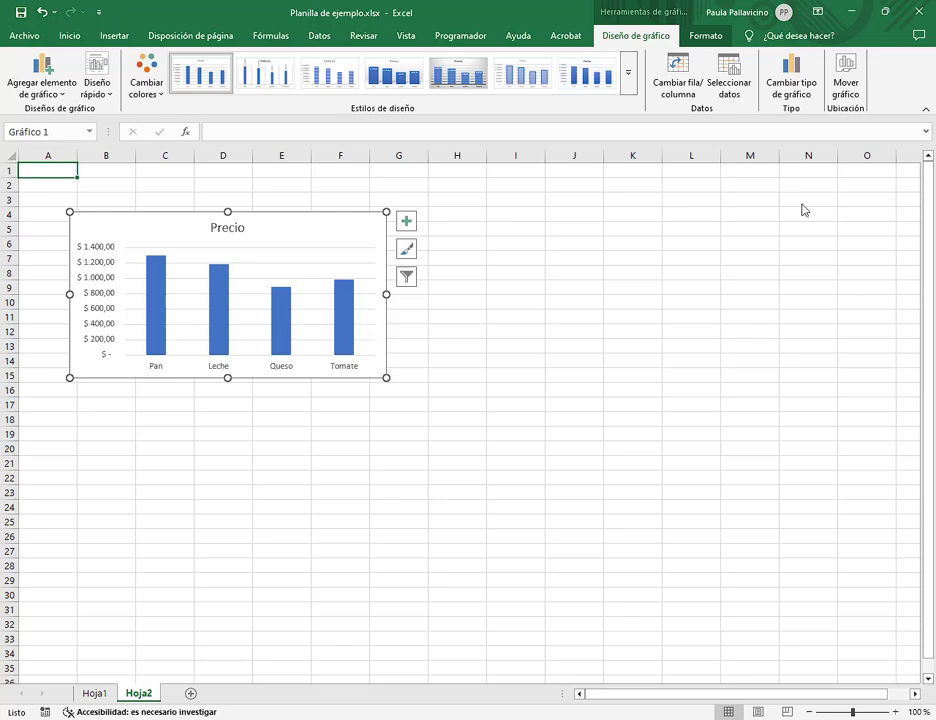
Move the price chart from Hoja2 to its own new chart sheet, Gráfico1
{"action": "left_click", "coordinate": [851, 90]}
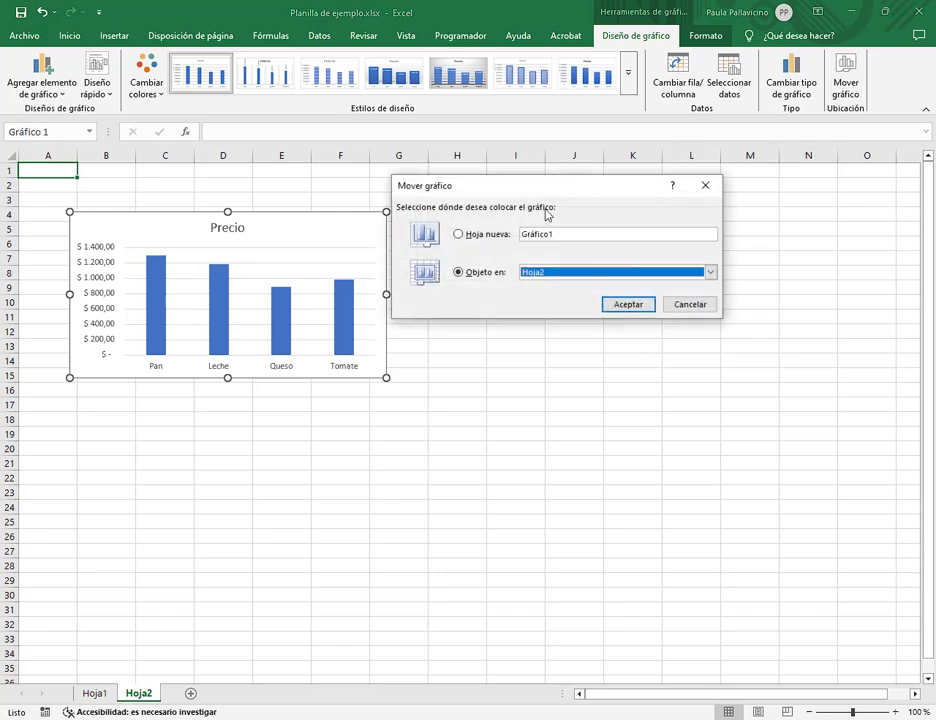
{"action": "left_click", "coordinate": [484, 235]}
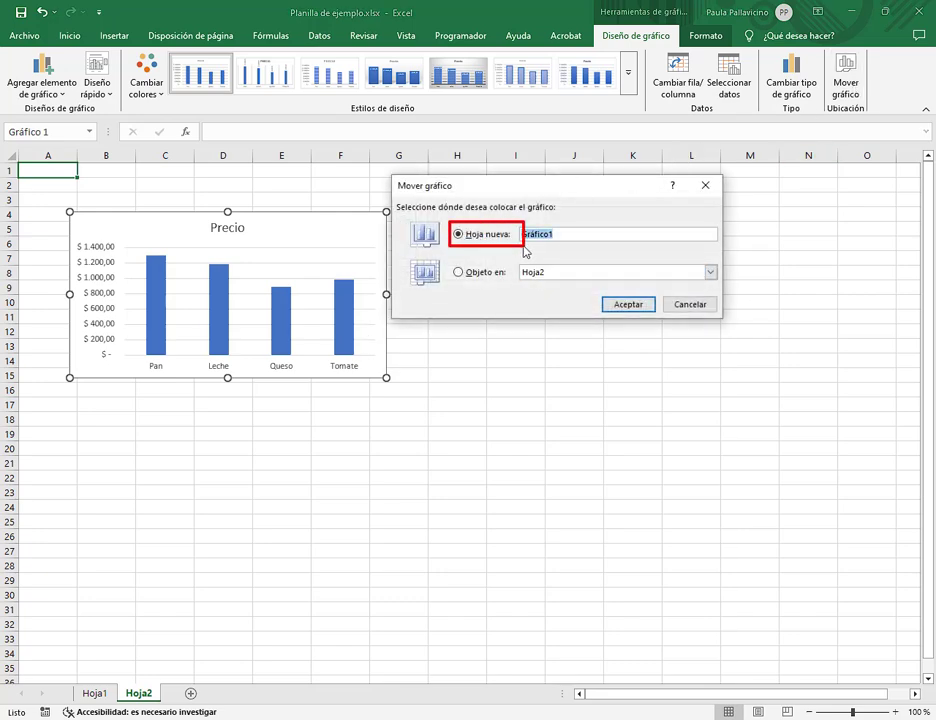
{"action": "left_click", "coordinate": [636, 306]}
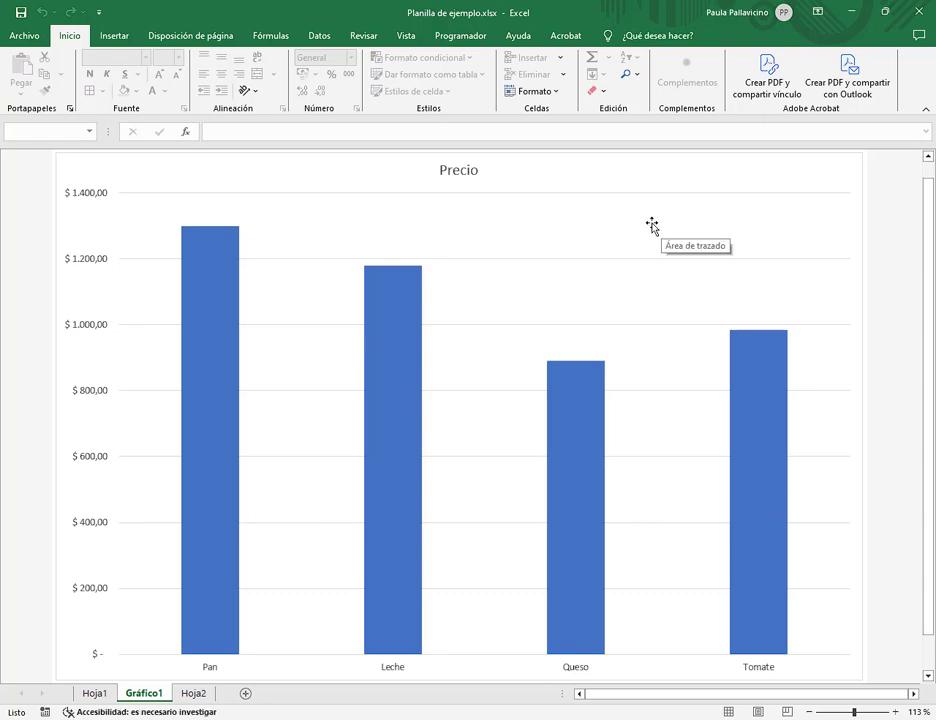
Apply the fifth design style to the price chart, with a grey gradient background, wide columns and price labels inside them
{"action": "left_click", "coordinate": [676, 190]}
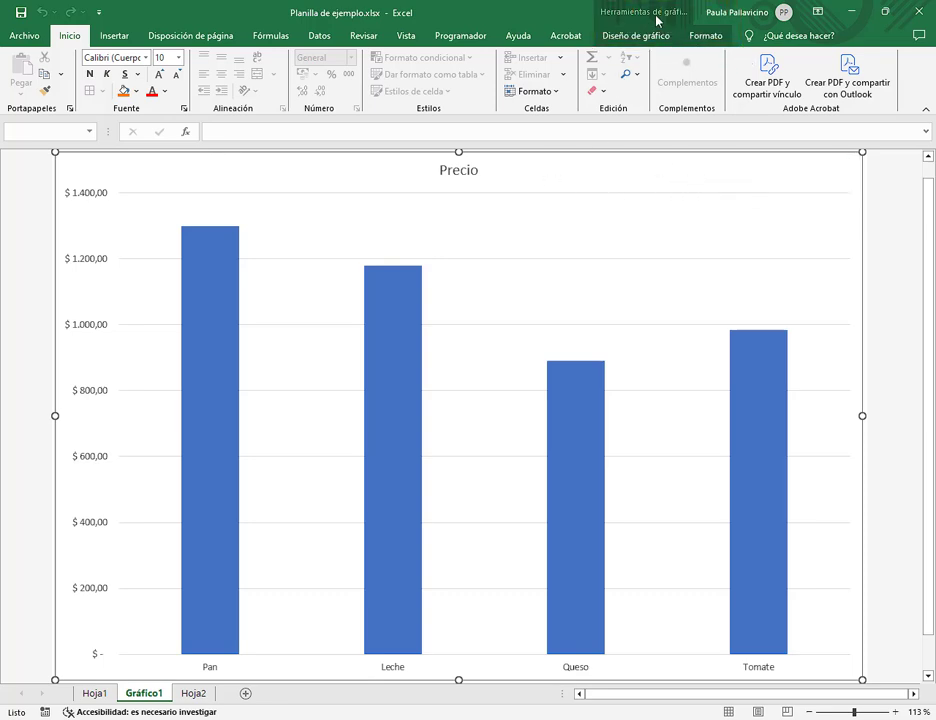
{"action": "left_click", "coordinate": [656, 20]}
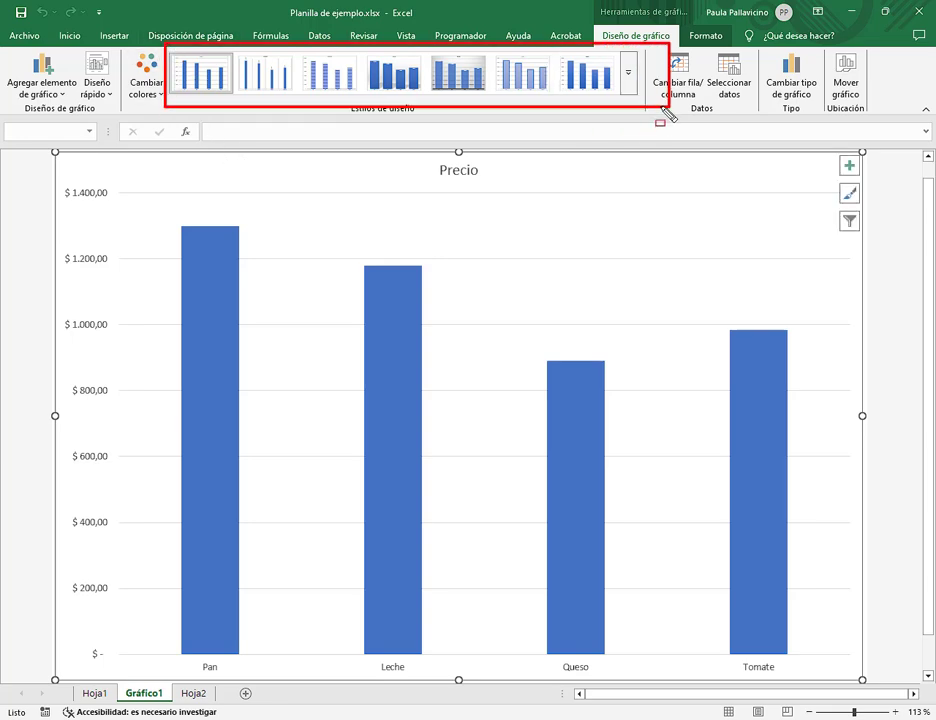
{"action": "left_click", "coordinate": [630, 86]}
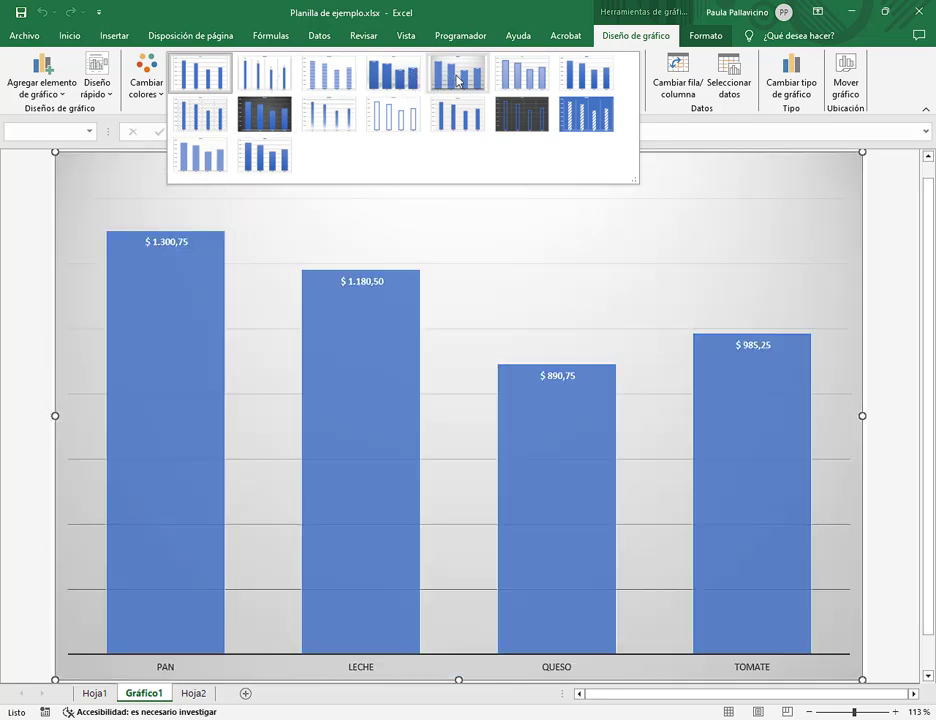
{"action": "left_click", "coordinate": [460, 74]}
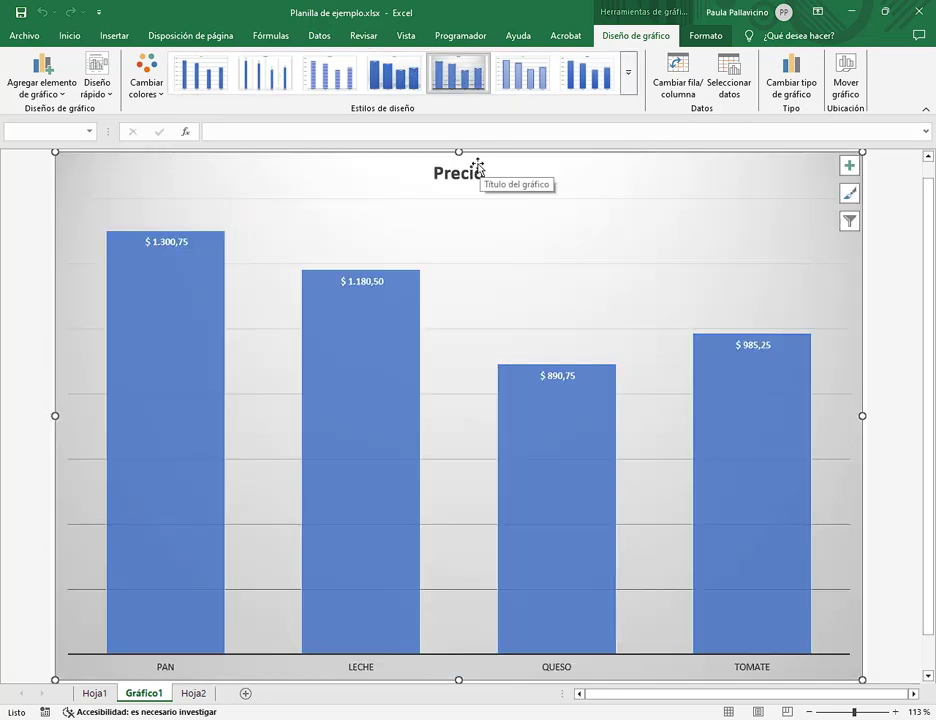
Recolour the price chart's columns green using the fourth multicolour palette, the one that starts with green
{"action": "left_click", "coordinate": [138, 74]}
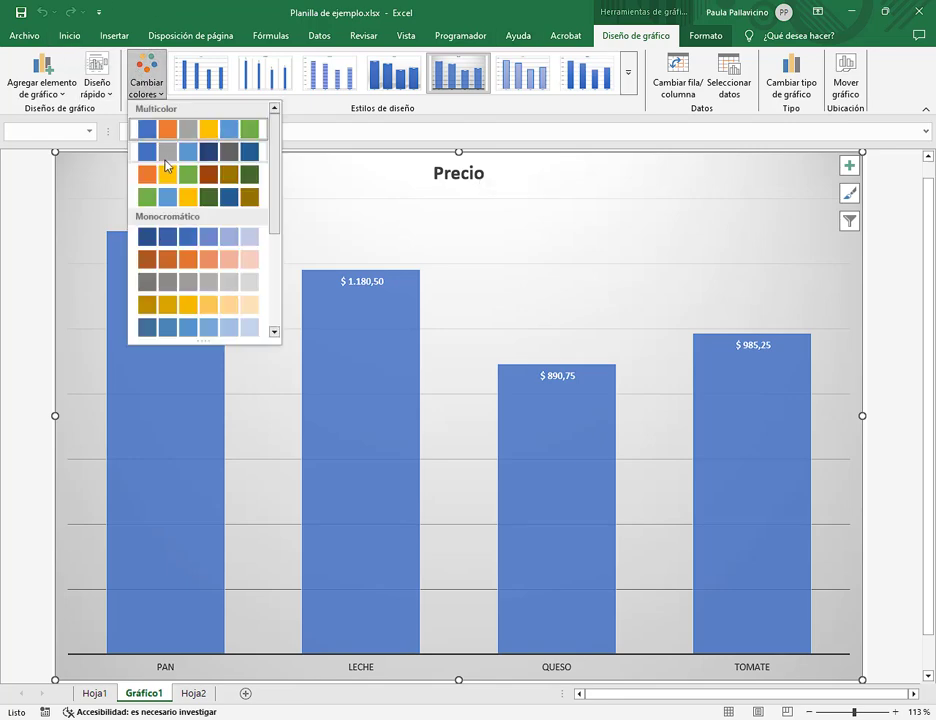
{"action": "left_click", "coordinate": [165, 175]}
{"action": "left_click", "coordinate": [140, 92]}
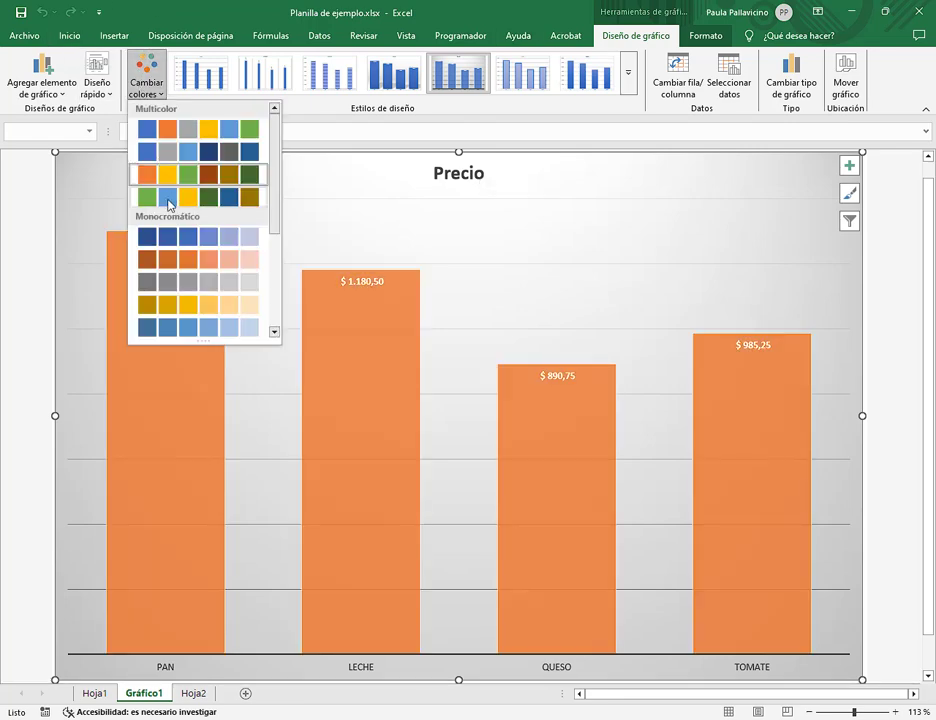
{"action": "left_click", "coordinate": [140, 203]}
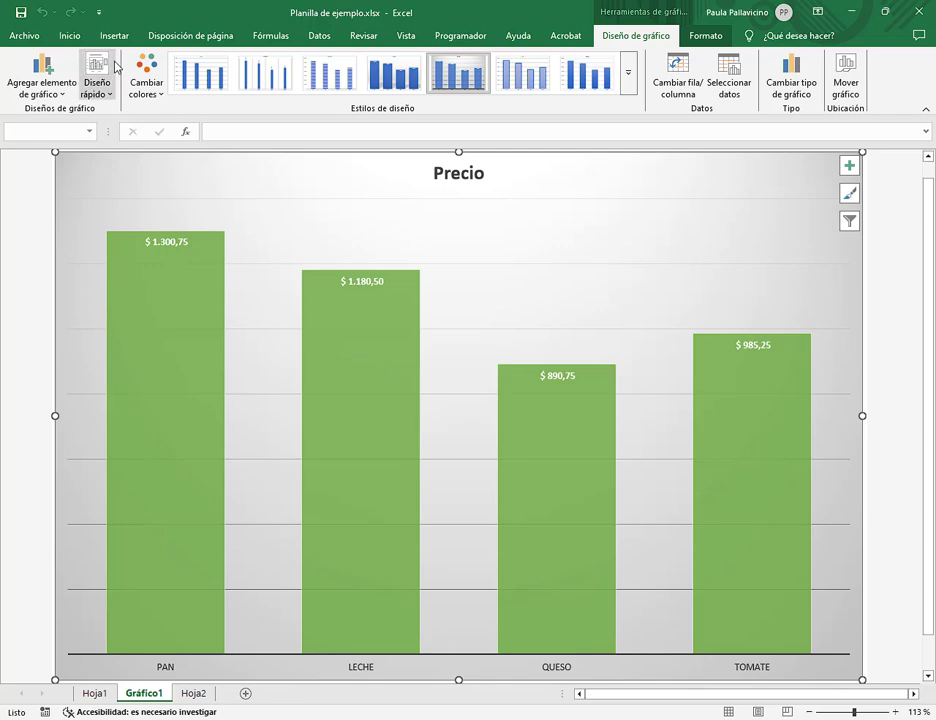
Preview the quick layouts on the price chart, including the one with titles on both axes, without applying any
{"action": "left_click", "coordinate": [100, 84]}
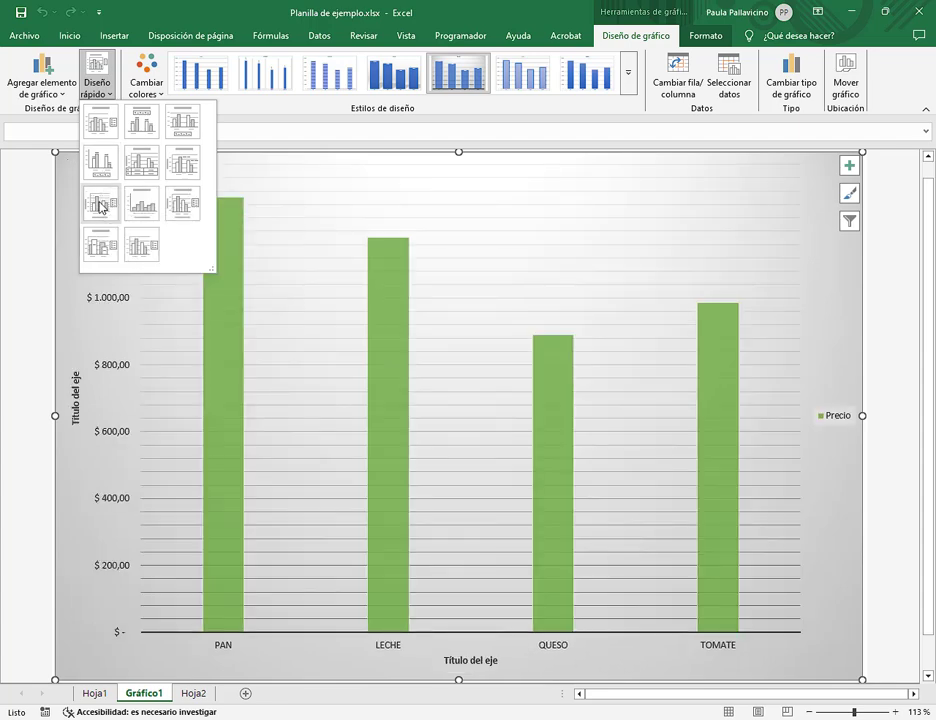
{"action": "key", "text": "ctrl+alt+d"}
{"action": "left_click_drag", "start_coordinate": [66, 360], "coordinate": [88, 430]}
{"action": "left_click_drag", "start_coordinate": [437, 655], "coordinate": [520, 677]}
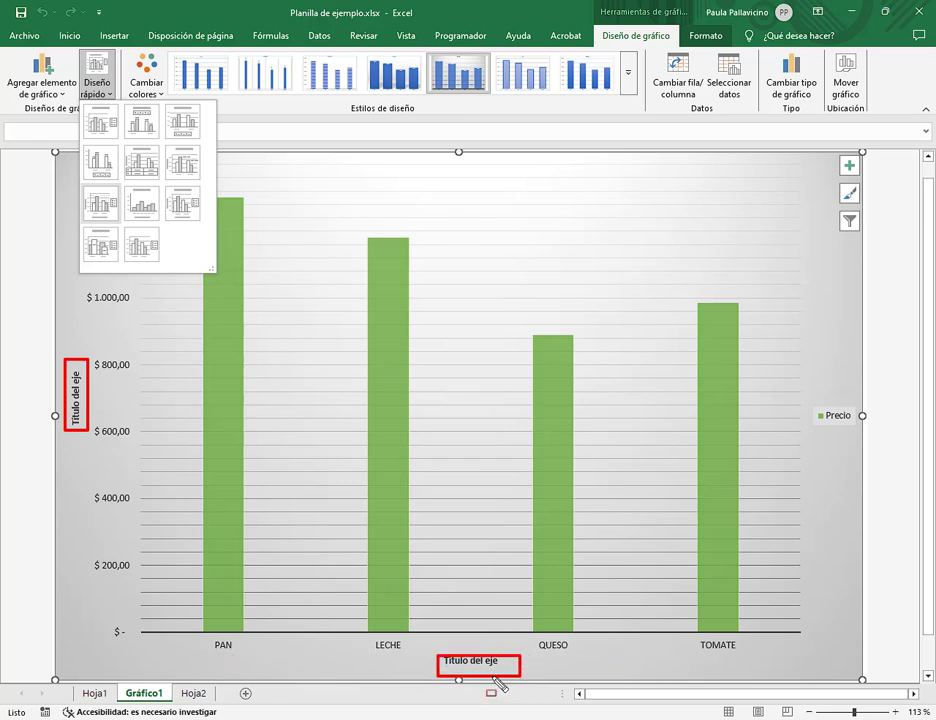
{"action": "left_click_drag", "start_coordinate": [560, 659], "coordinate": [510, 668]}
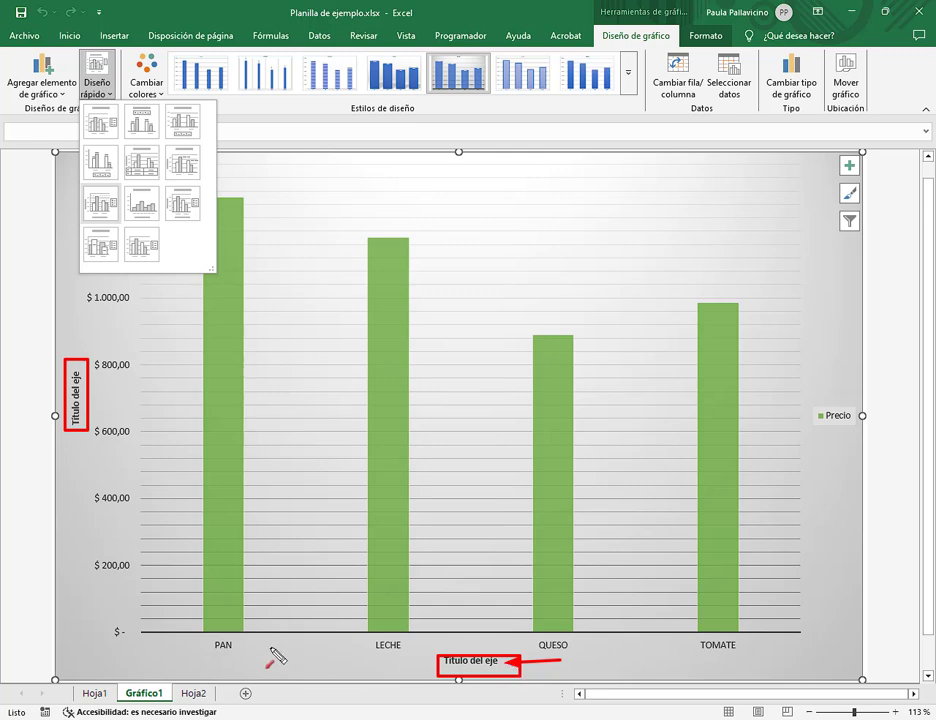
{"action": "left_click_drag", "start_coordinate": [33, 339], "coordinate": [76, 375]}
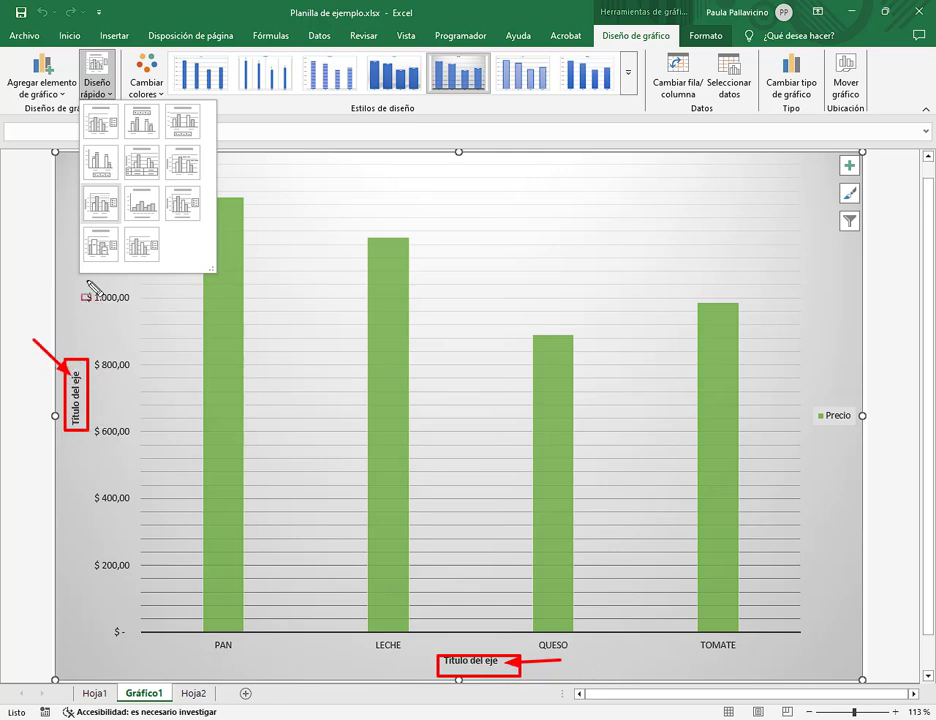
{"action": "mouse_move", "coordinate": [92, 287]}
{"action": "left_mouse_down"}
{"action": "mouse_move", "coordinate": [148, 408]}
{"action": "mouse_move", "coordinate": [138, 412]}
{"action": "left_mouse_up"}
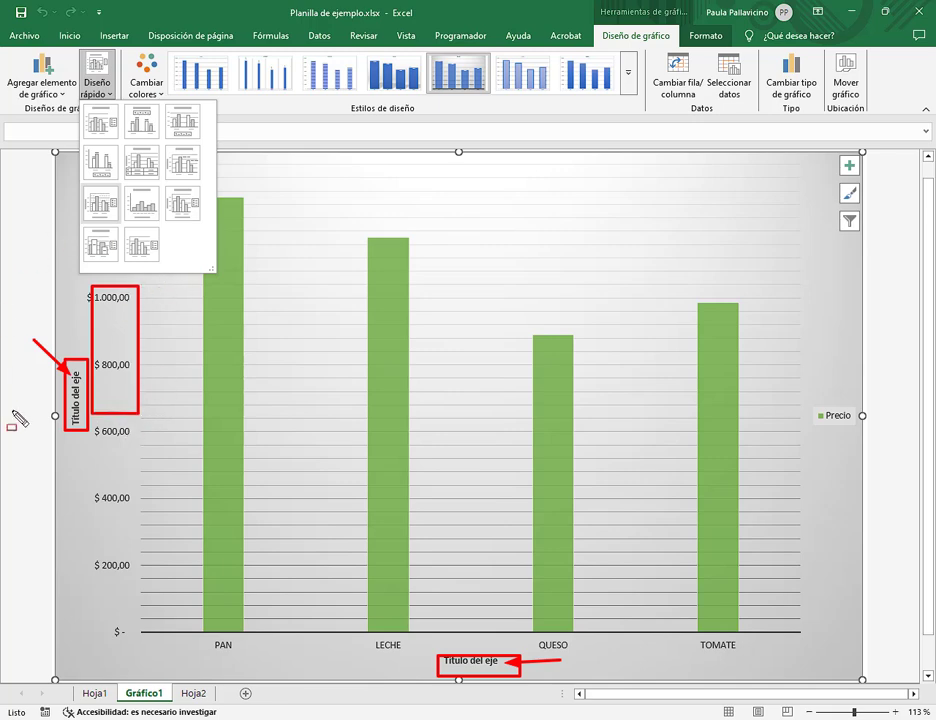
{"action": "key", "text": "ctrl+z"}
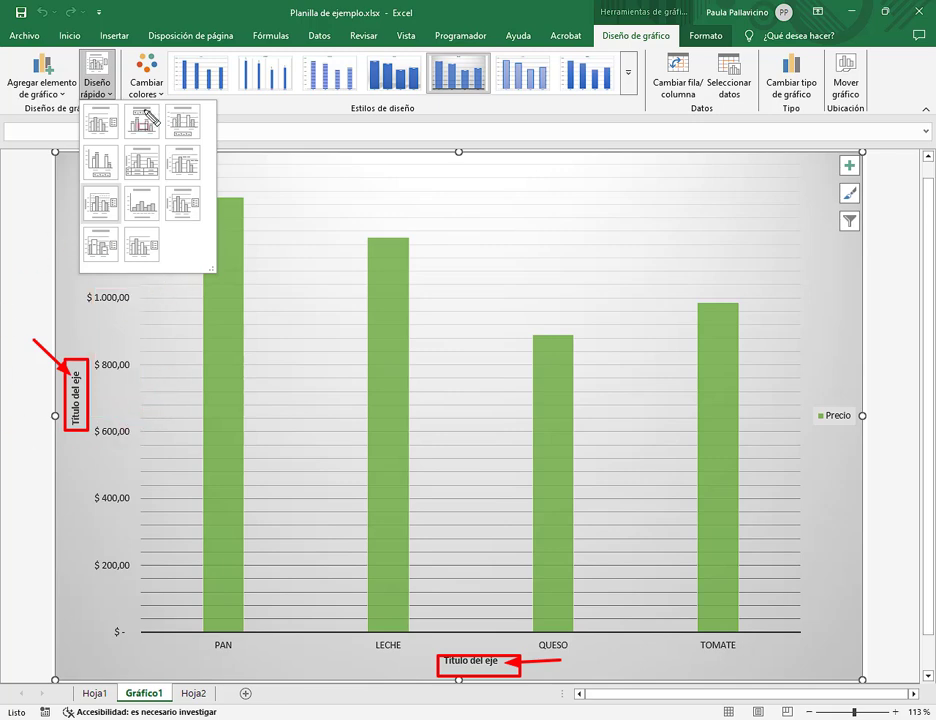
{"action": "key", "text": "ctrl+z"}
{"action": "key", "text": "Escape"}
{"action": "left_click", "coordinate": [107, 96]}
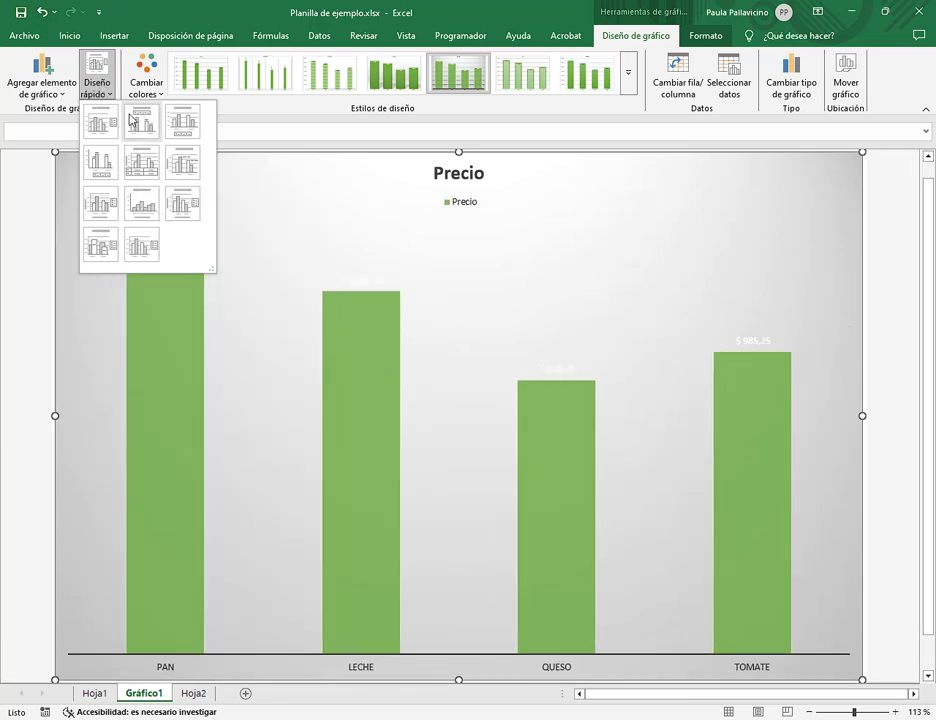
{"action": "left_click", "coordinate": [89, 68]}
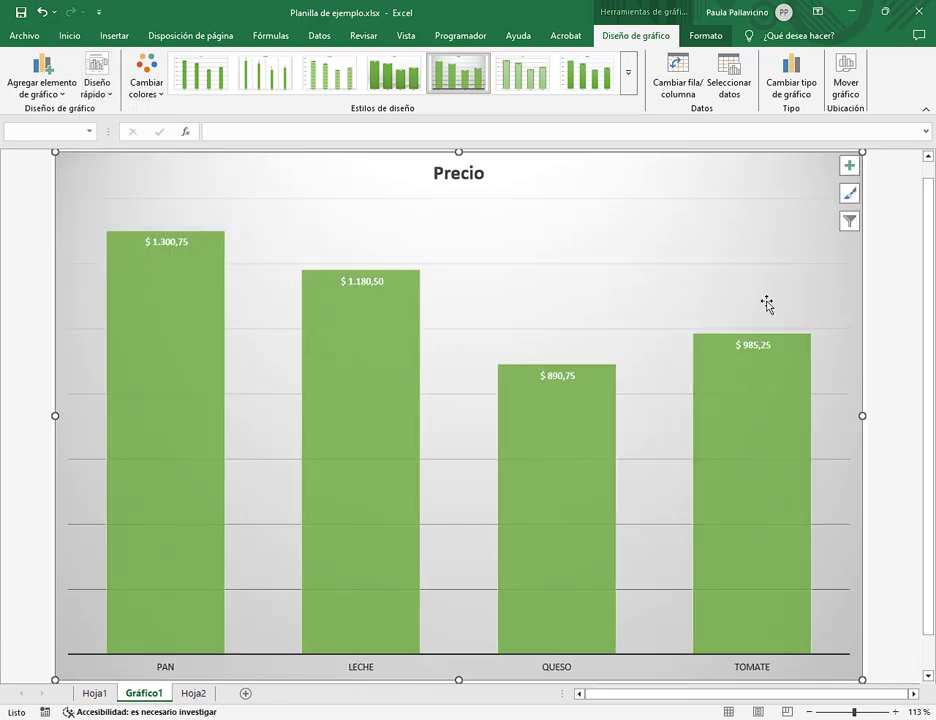
{"action": "left_click", "coordinate": [880, 298]}
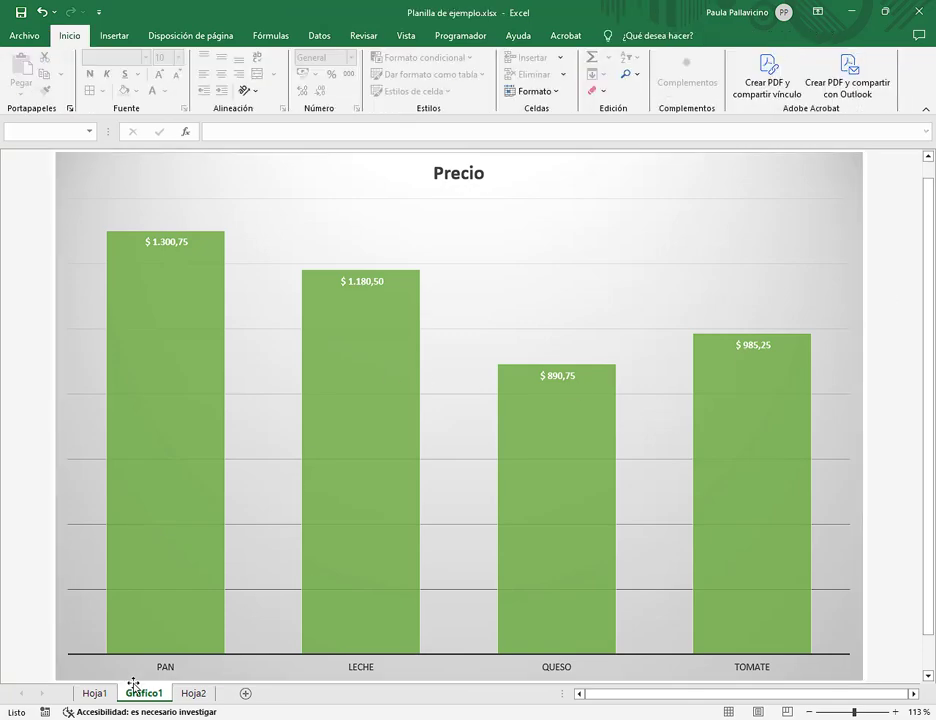
On Hoja1, select the Producto column A2:A6 together with the non-adjacent Total column G2:G6
{"action": "left_click", "coordinate": [96, 693]}
{"action": "left_click", "coordinate": [266, 342]}
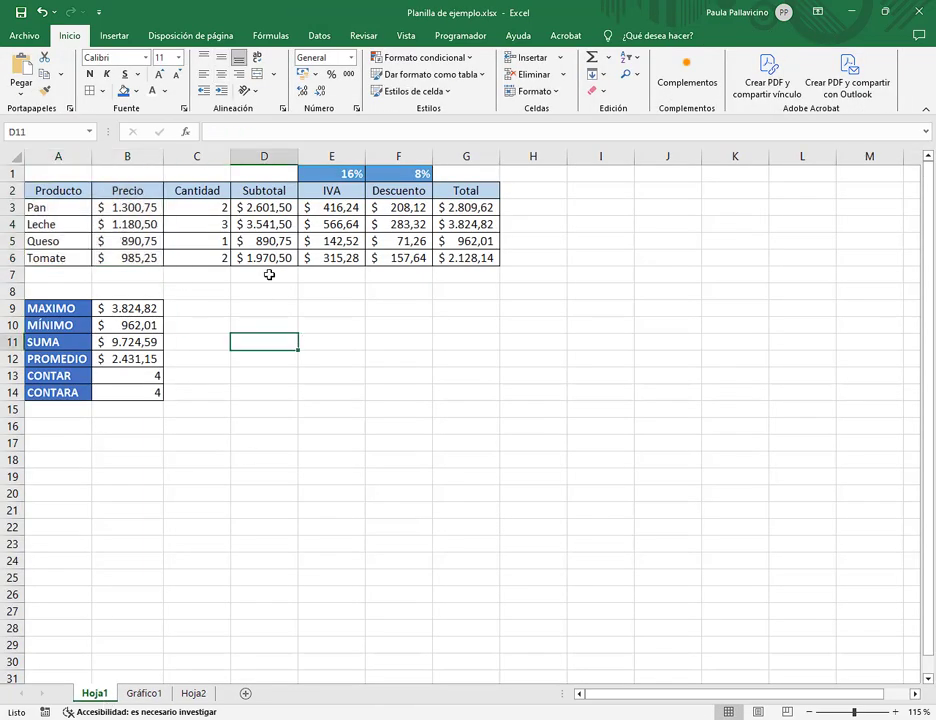
{"action": "scroll", "coordinate": [115, 206], "scroll_direction": "up", "scroll_amount": 1}
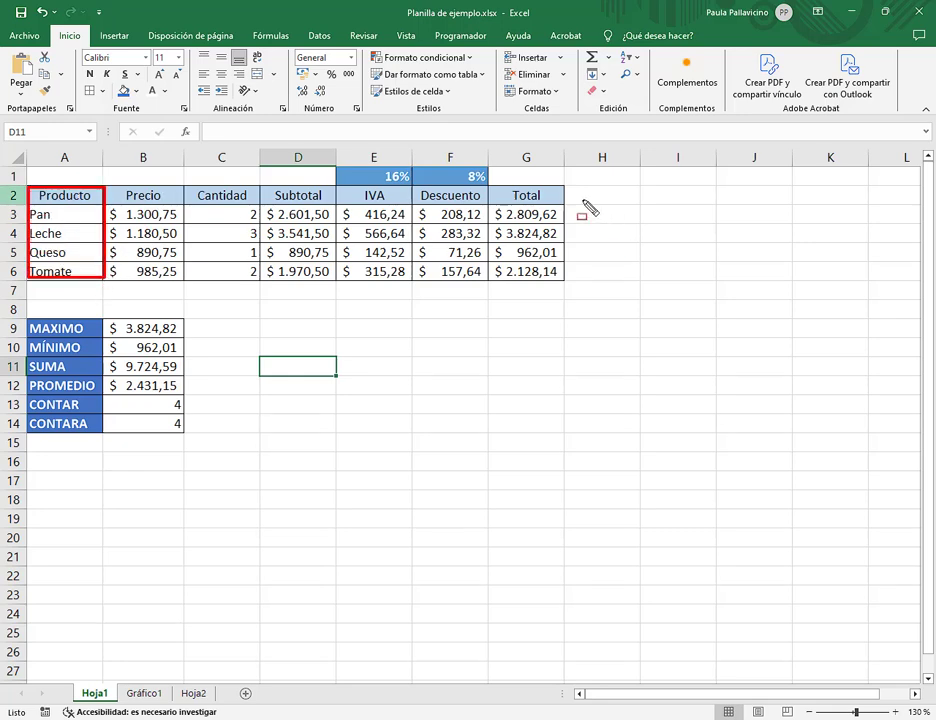
{"action": "left_click_drag", "start_coordinate": [490, 185], "coordinate": [568, 288]}
{"action": "key", "text": "Escape"}
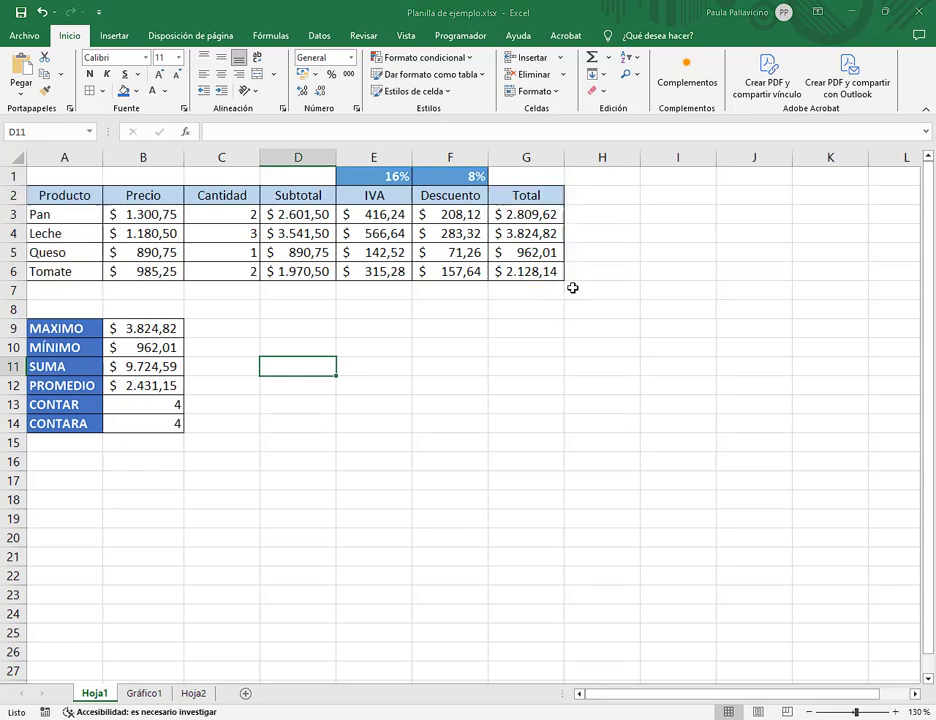
{"action": "left_click_drag", "start_coordinate": [102, 199], "coordinate": [157, 272]}
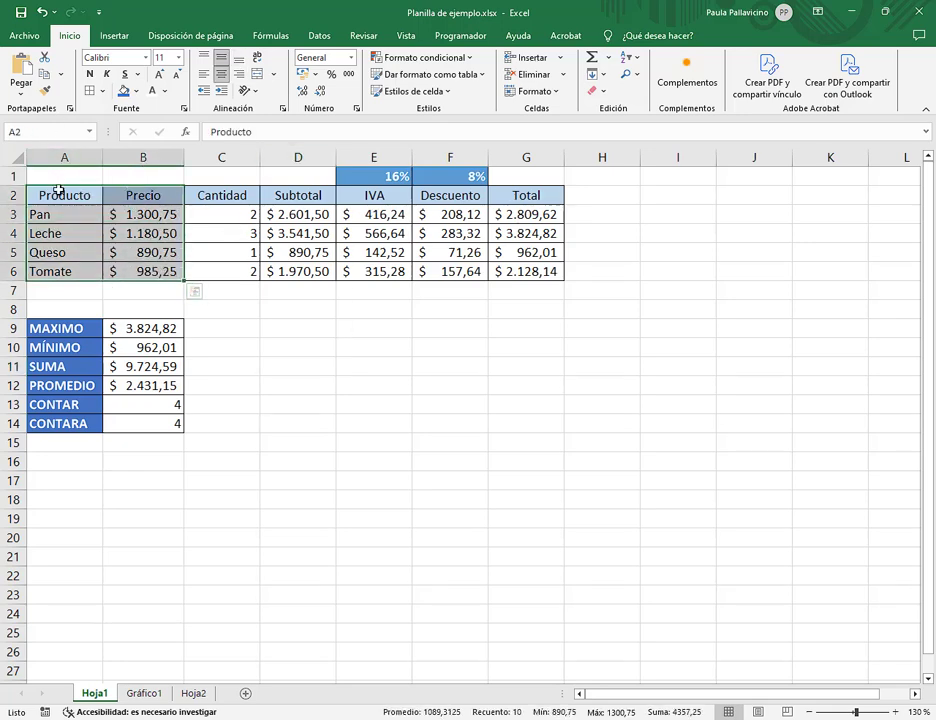
{"action": "left_click_drag", "start_coordinate": [62, 194], "coordinate": [62, 270]}
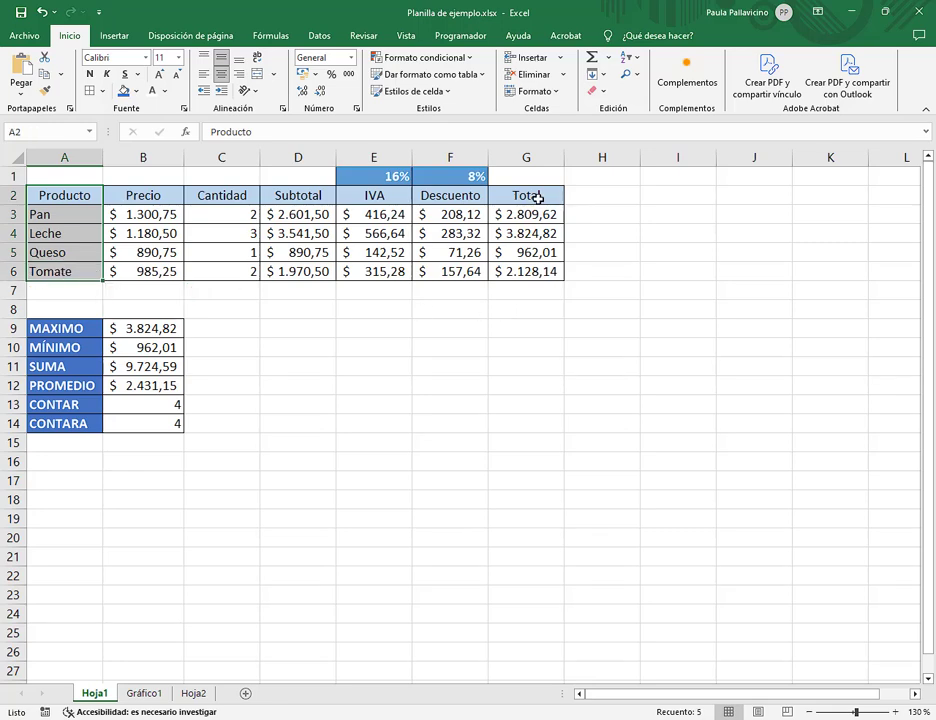
{"action": "left_click_drag", "start_coordinate": [537, 196], "coordinate": [541, 265]}
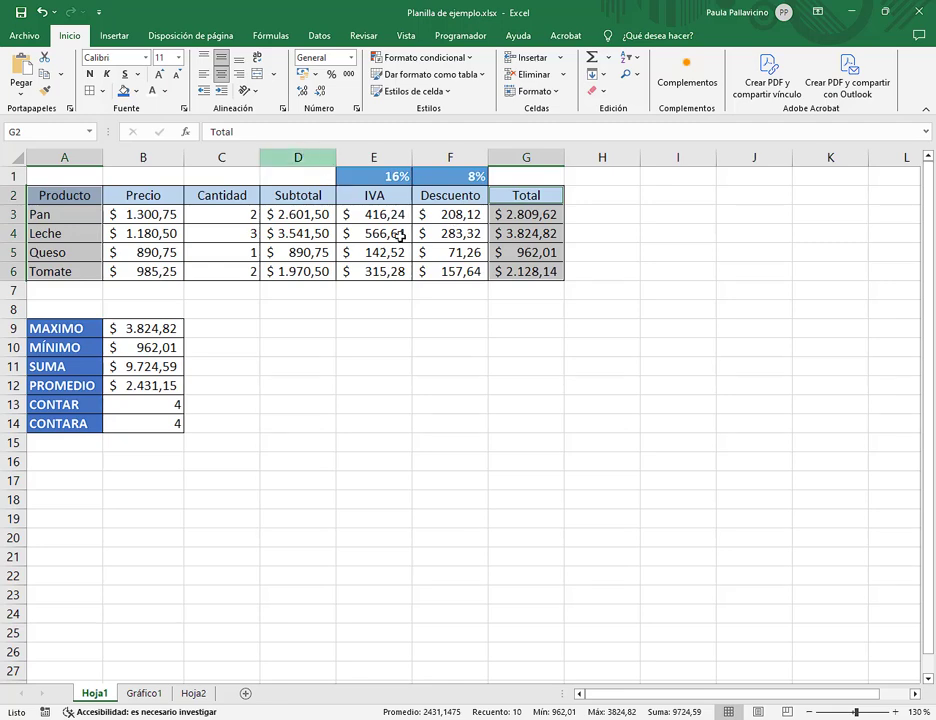
Insert a Barra 3D agrupada chart of the totals per product and place it below the table, starting at about row 8
{"action": "left_click", "coordinate": [114, 36]}
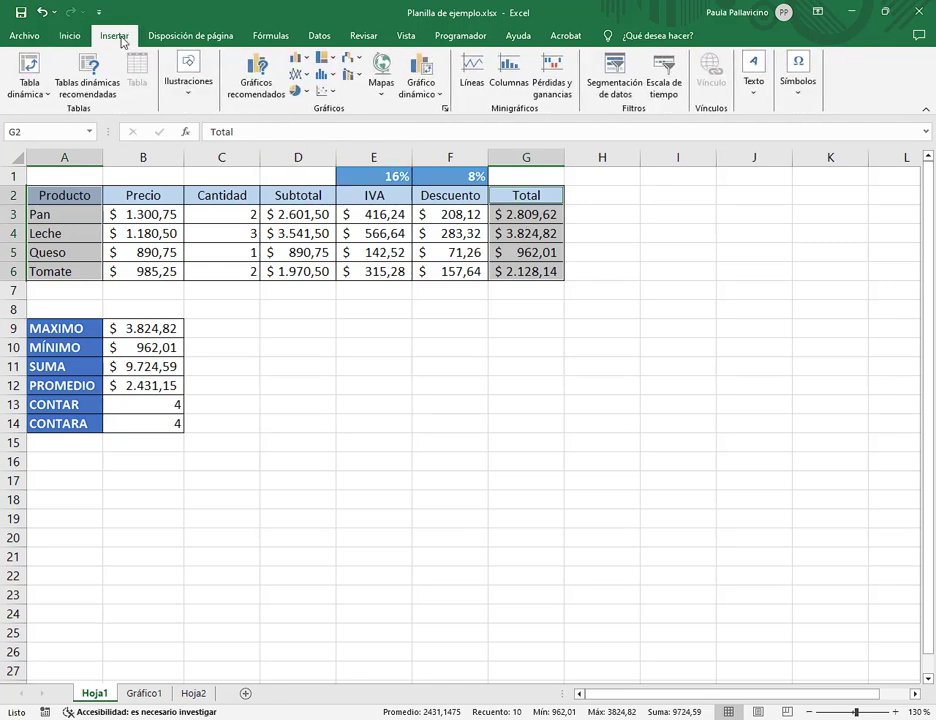
{"action": "left_click", "coordinate": [443, 108]}
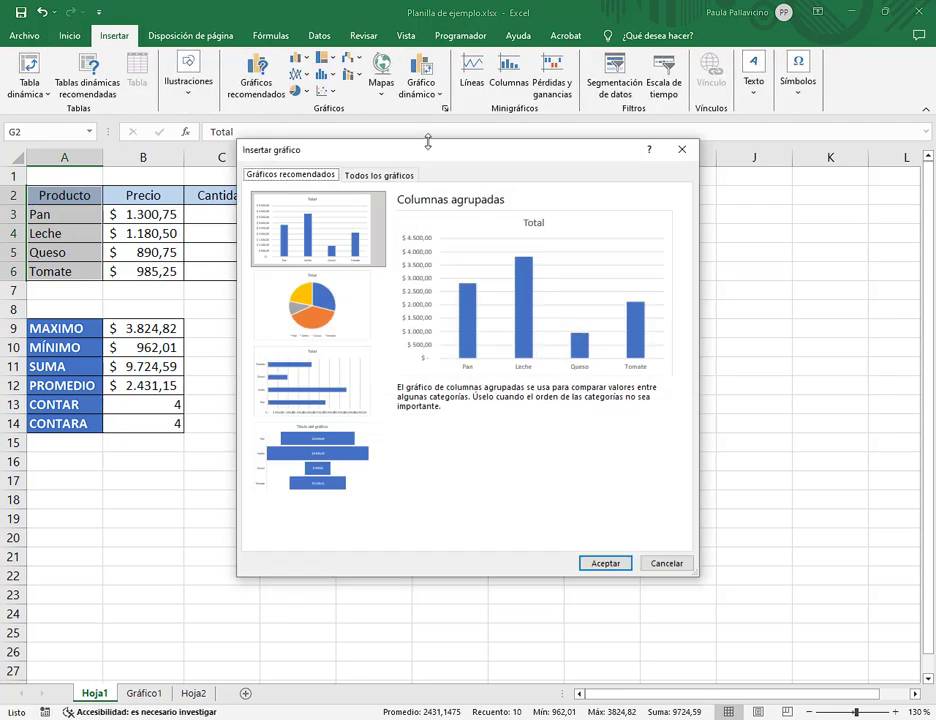
{"action": "left_click", "coordinate": [405, 177]}
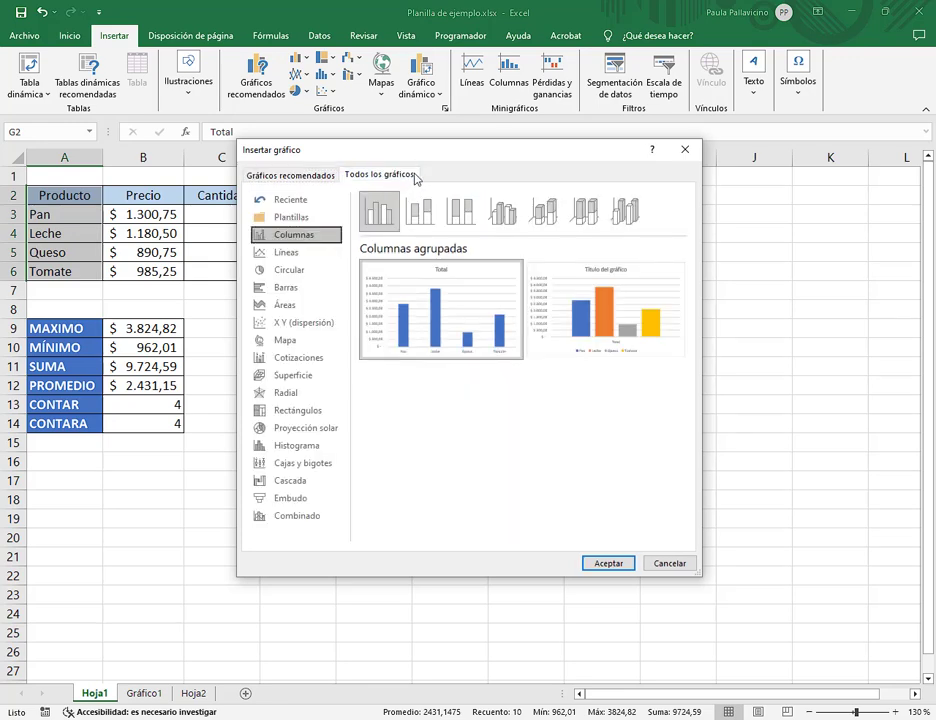
{"action": "left_click", "coordinate": [293, 289]}
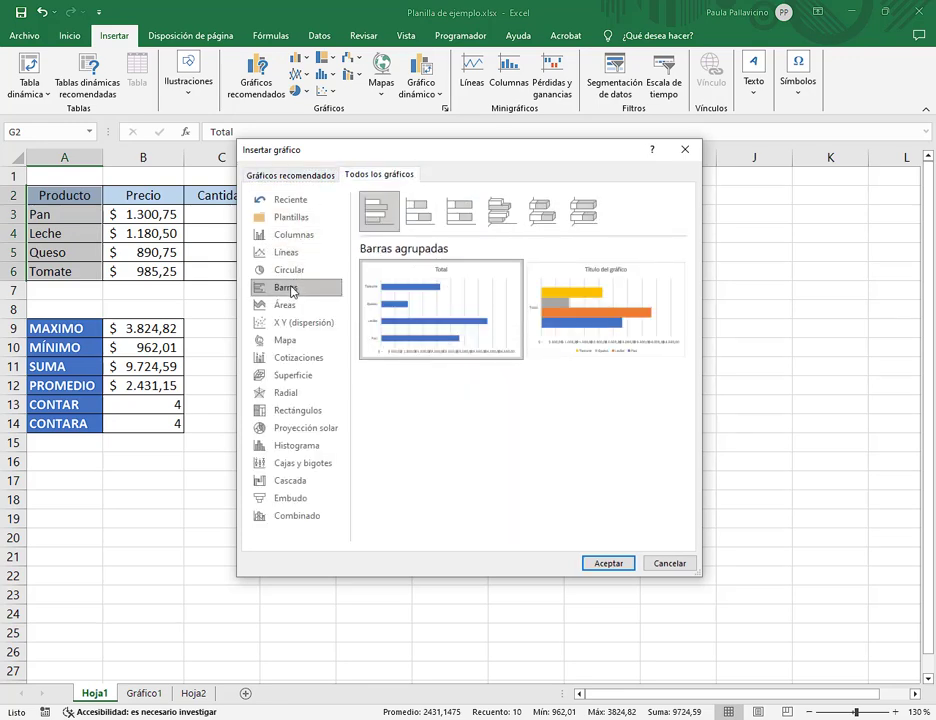
{"action": "left_click", "coordinate": [505, 214]}
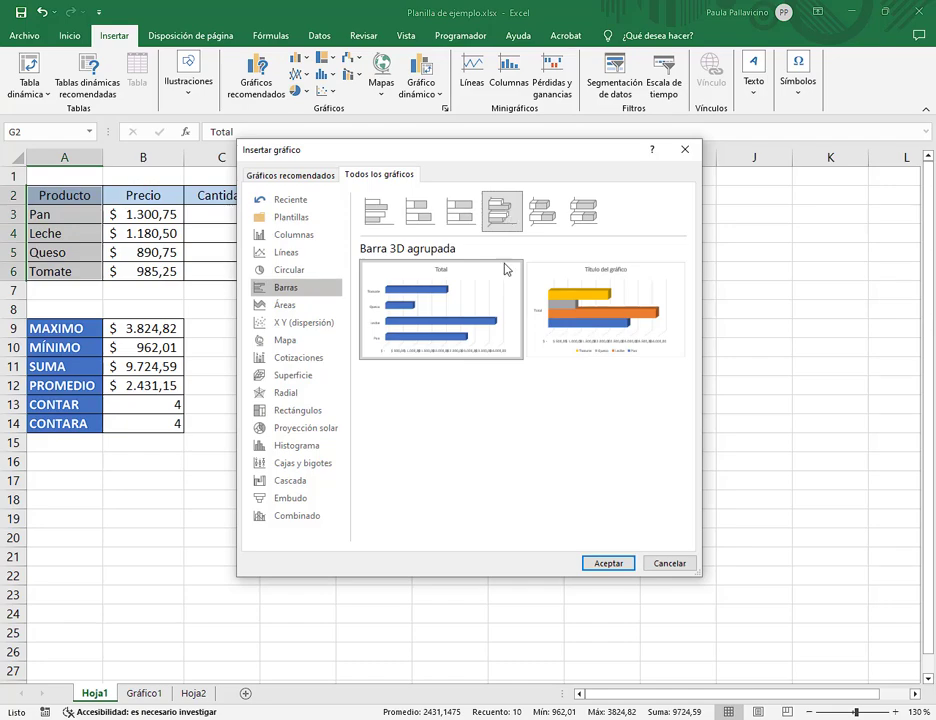
{"action": "left_click", "coordinate": [608, 564]}
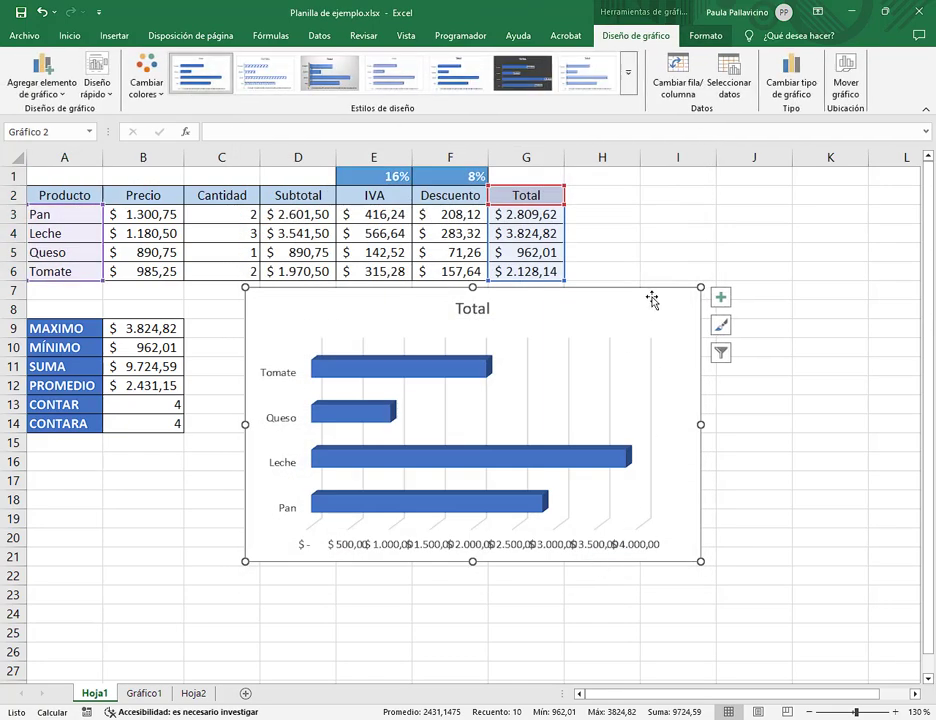
{"action": "left_click_drag", "start_coordinate": [656, 300], "coordinate": [633, 325]}
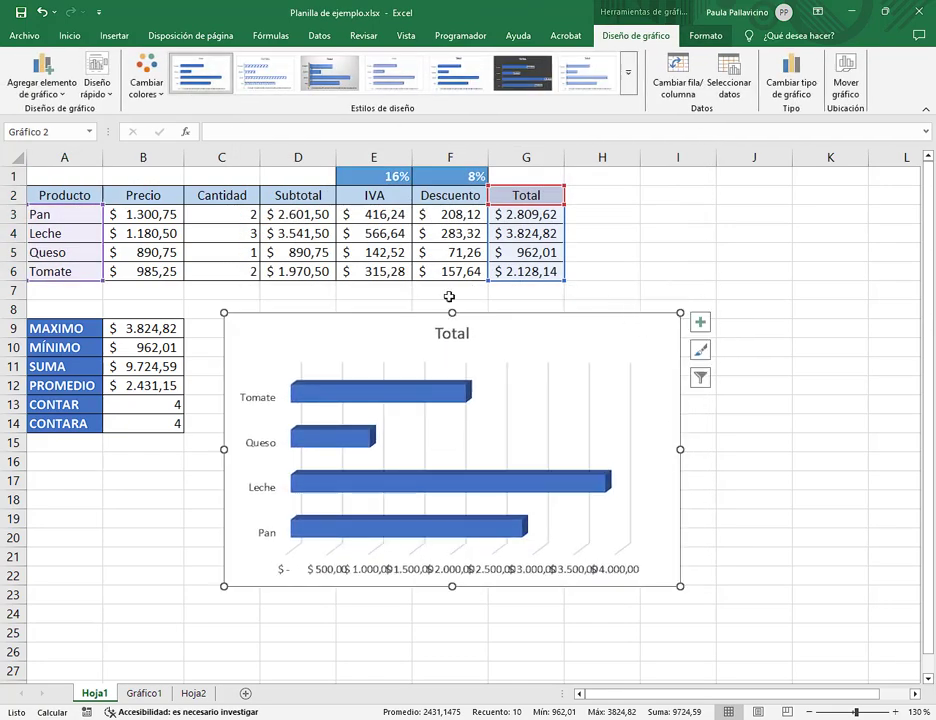
Move the totals bar chart from Hoja1 to its own new chart sheet, Gráfico2
{"action": "left_click", "coordinate": [846, 82]}
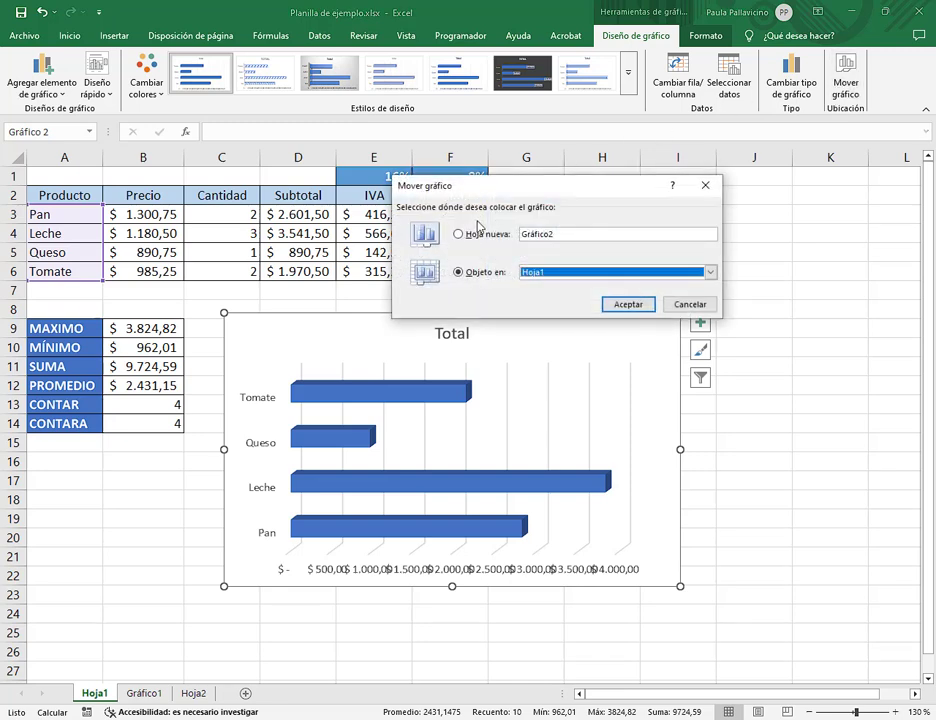
{"action": "left_click", "coordinate": [476, 236]}
{"action": "left_click", "coordinate": [638, 306]}
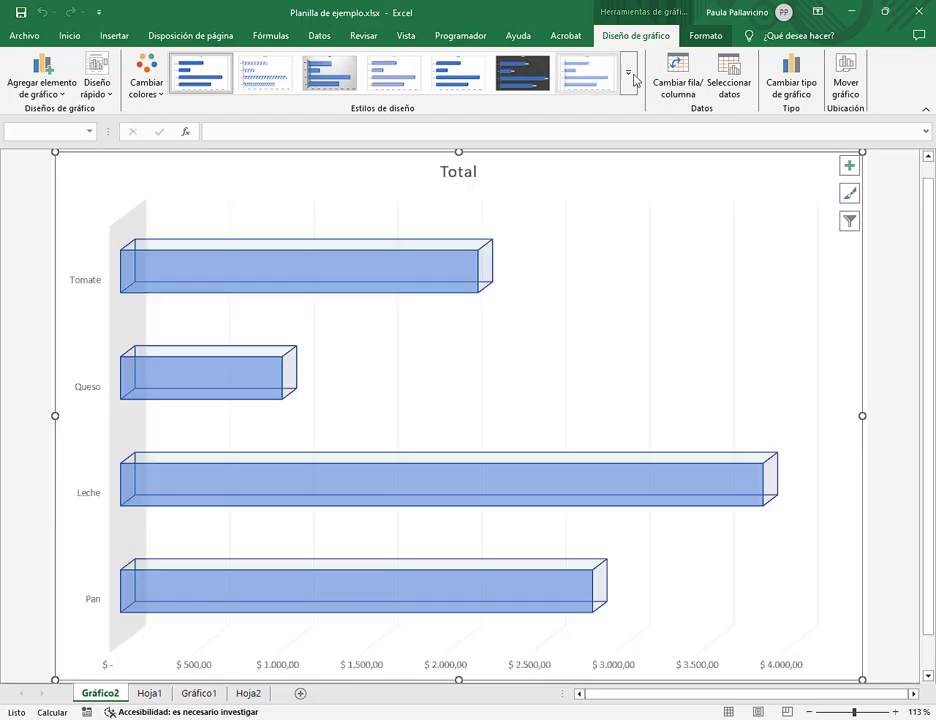
Apply the second design style, with diagonally hatched bars, to the totals chart, and switch to the Gráfico1 sheet
{"action": "left_click", "coordinate": [628, 72]}
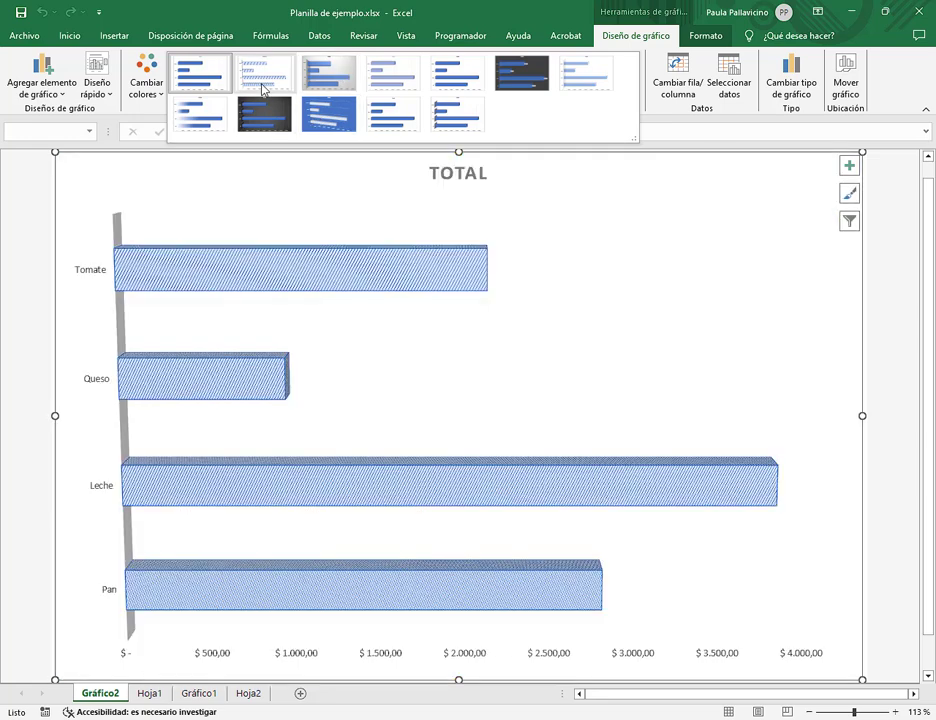
{"action": "left_click", "coordinate": [262, 86]}
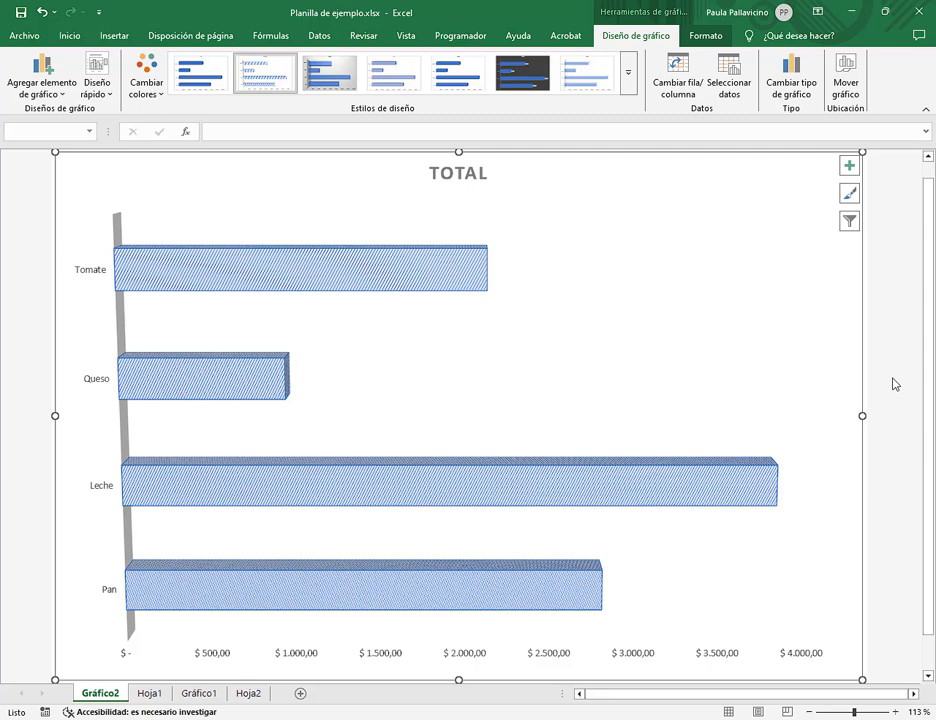
{"action": "left_click", "coordinate": [198, 693]}
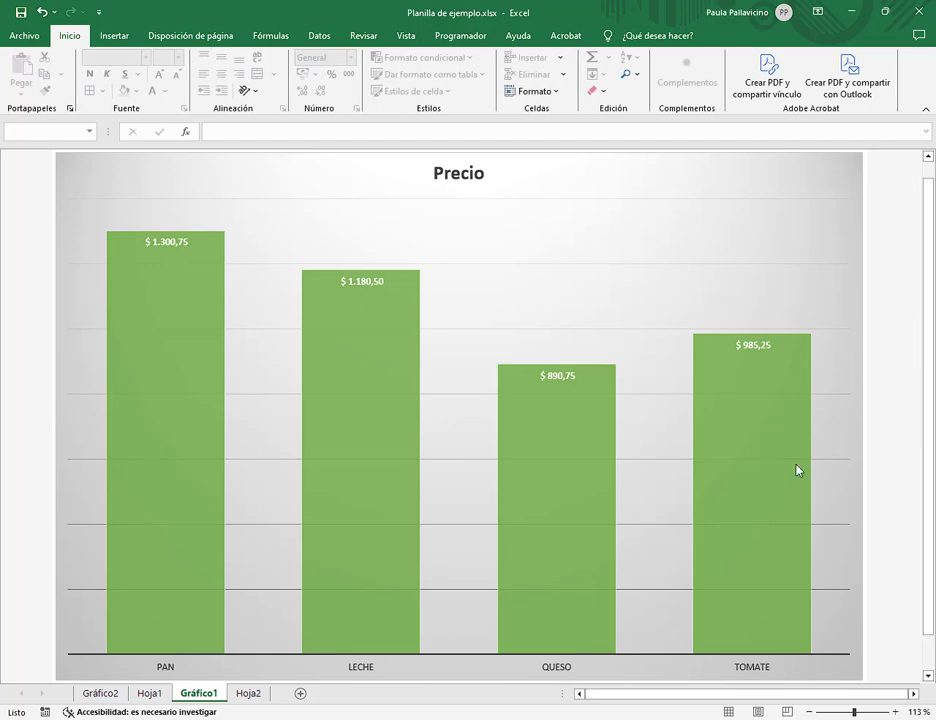